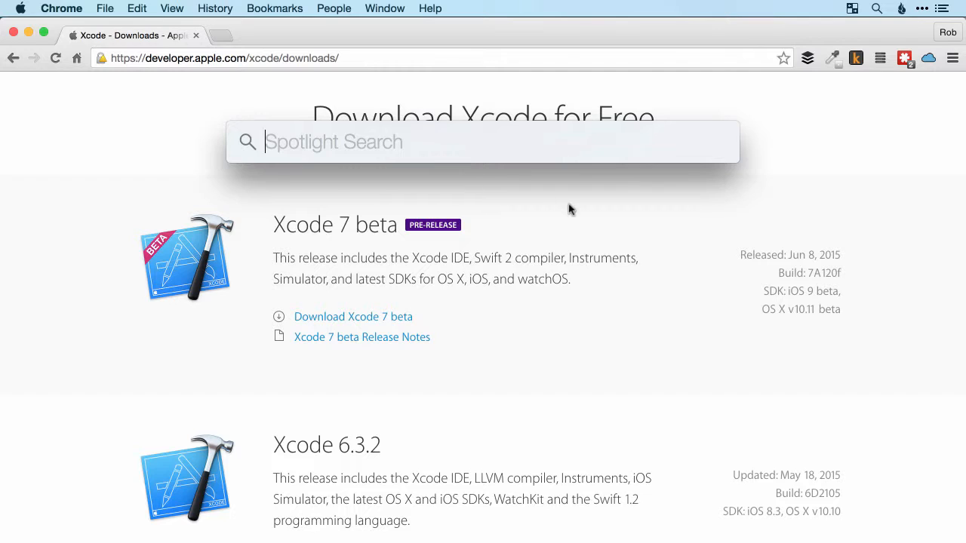
Search the Mac for "xc" with Spotlight and launch Xcode-beta, version 7.0
left_click(663, 199)
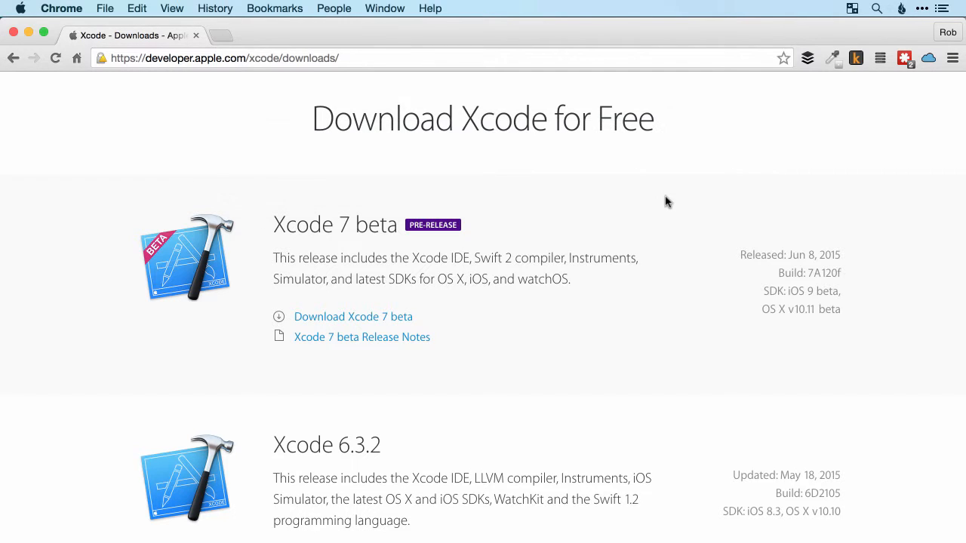
left_click(876, 9)
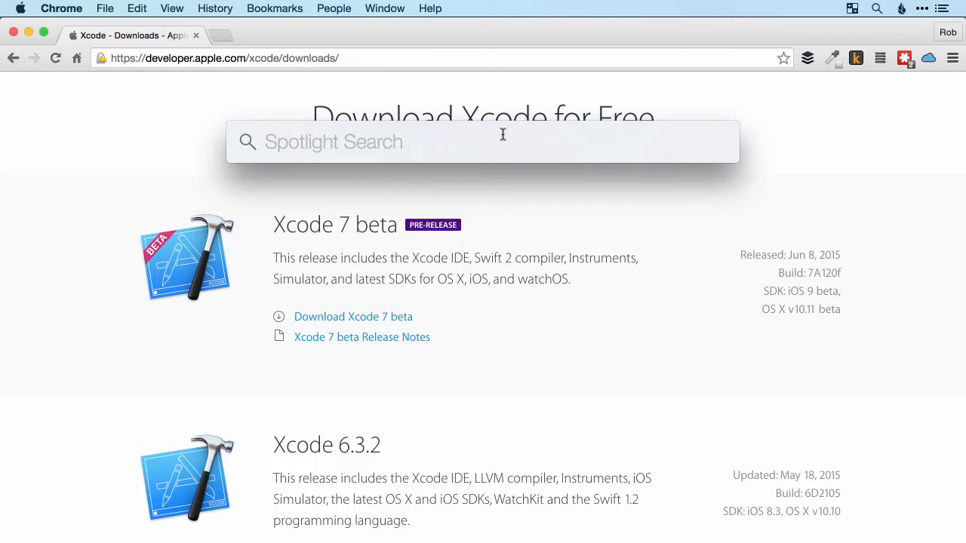
type("xc")
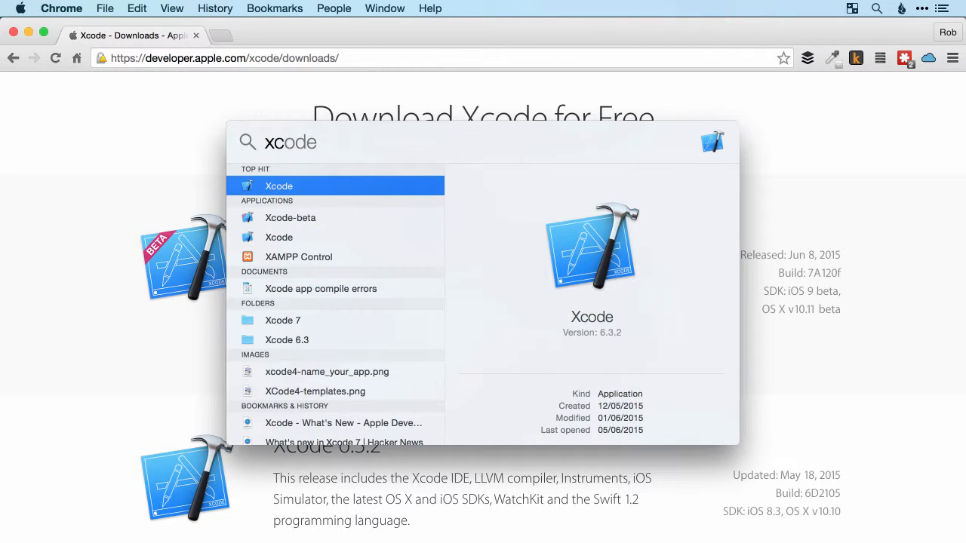
key("Down")
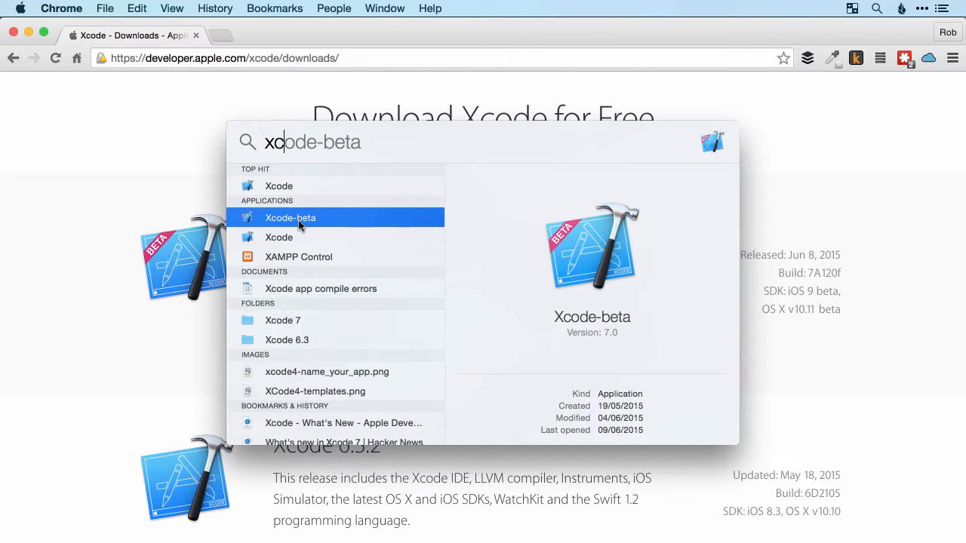
key("Down")
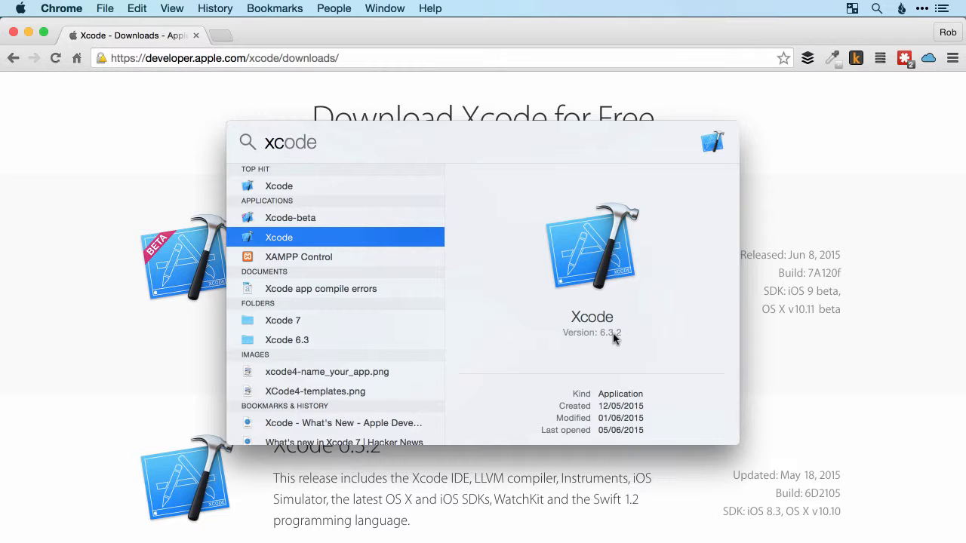
key("Up")
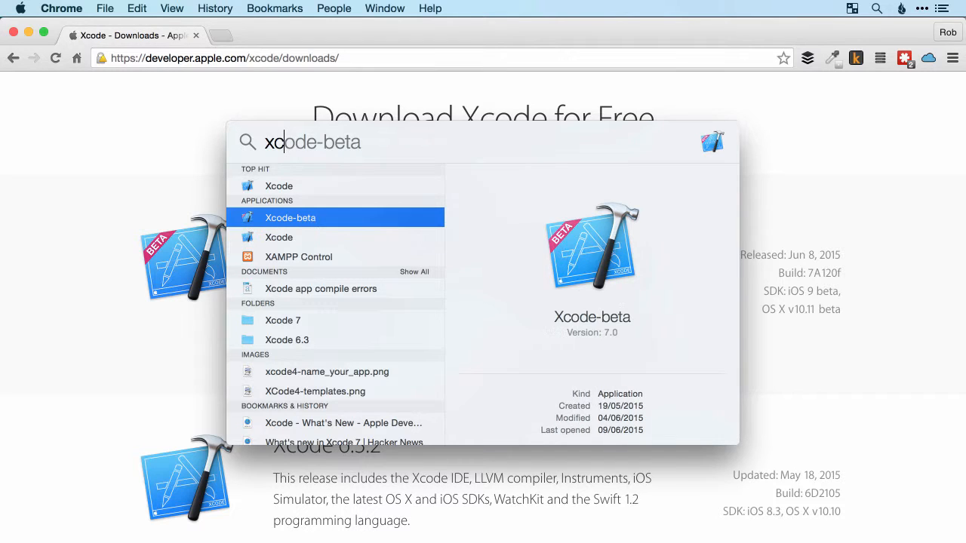
left_click(307, 219)
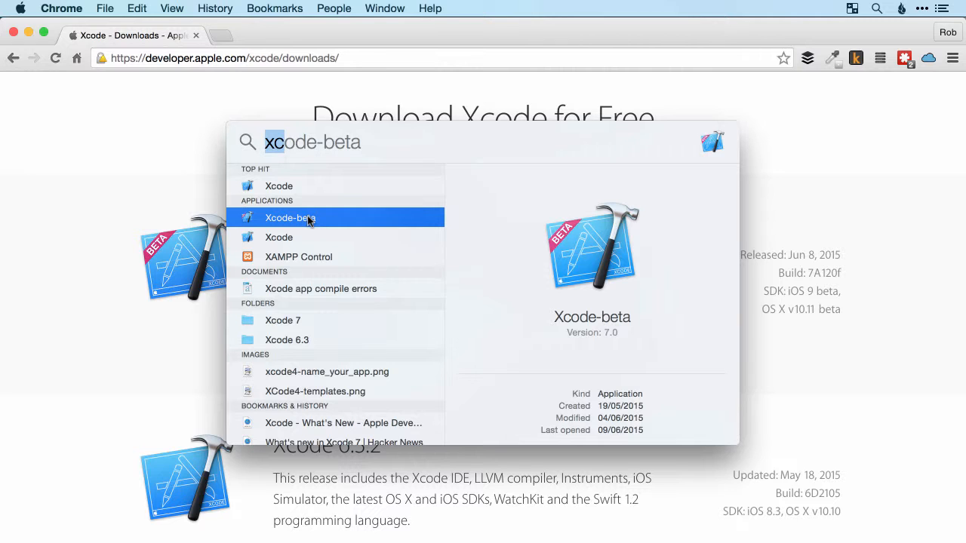
double_click(326, 216)
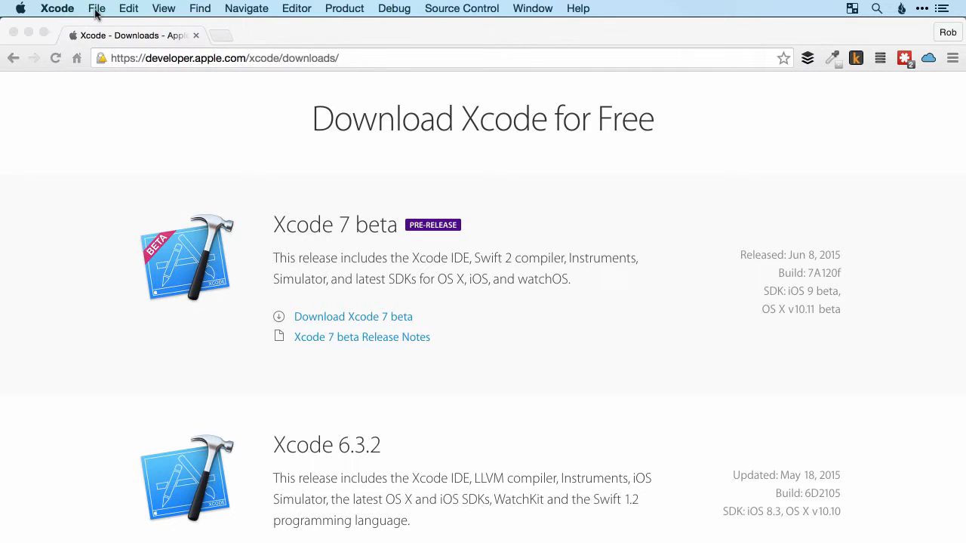
Start a new project from the iOS Single View Application template
left_click(96, 10)
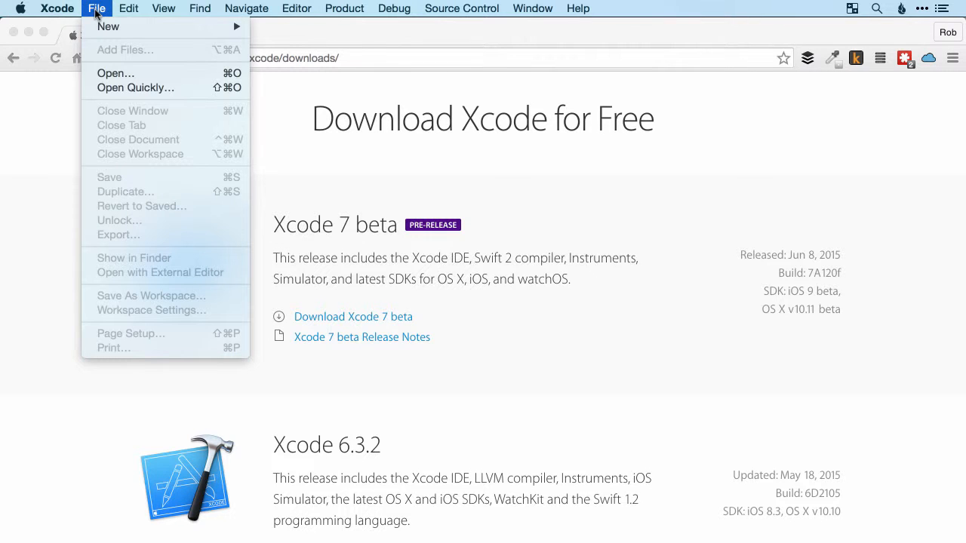
mouse_move(108, 31)
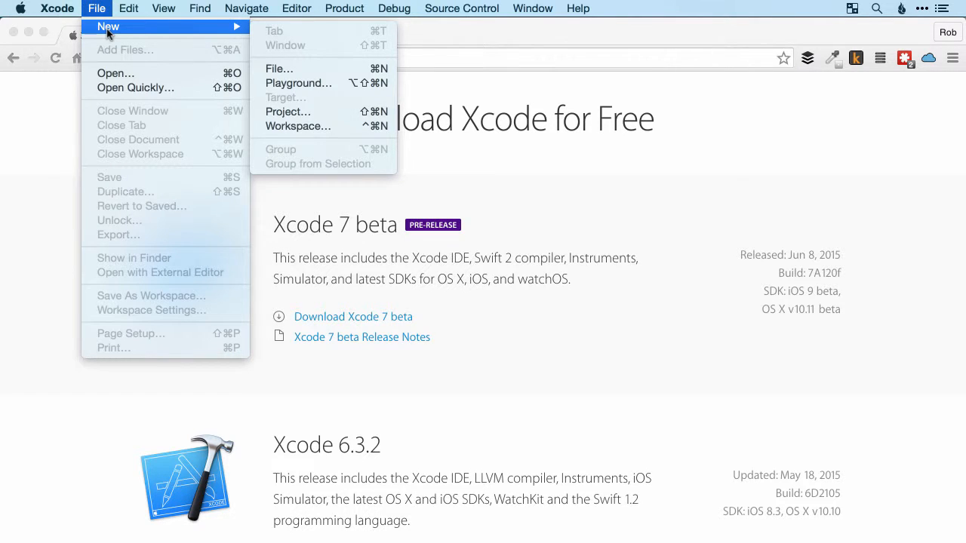
left_click(304, 118)
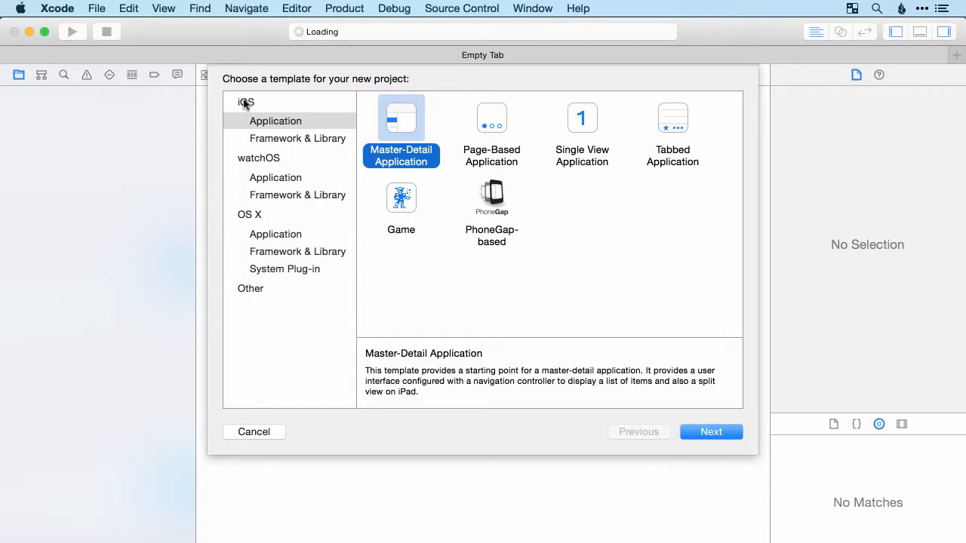
left_click(274, 123)
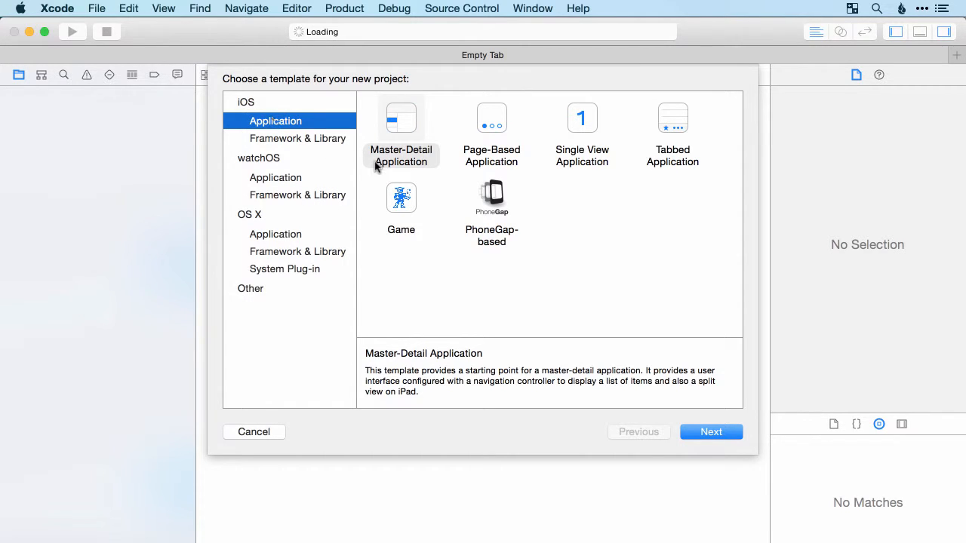
left_click(580, 152)
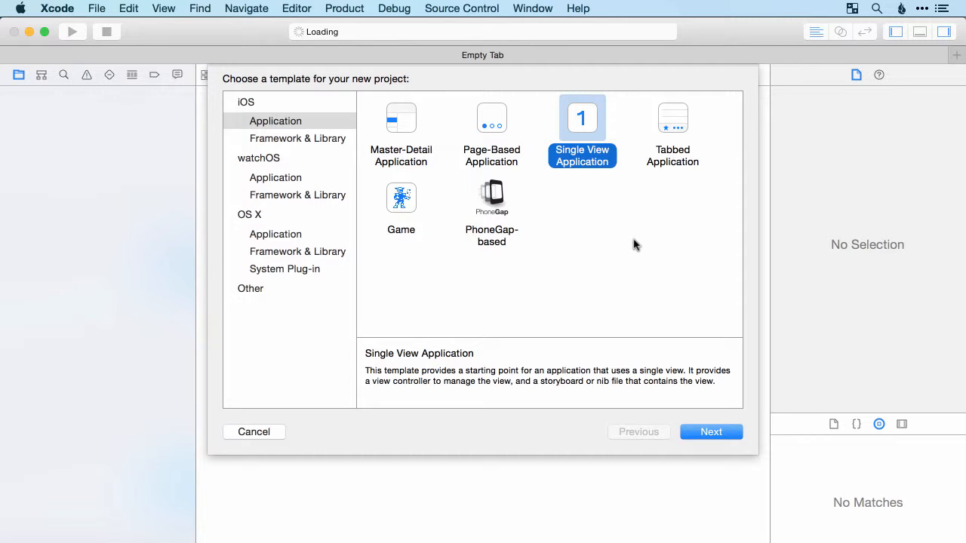
left_click(711, 435)
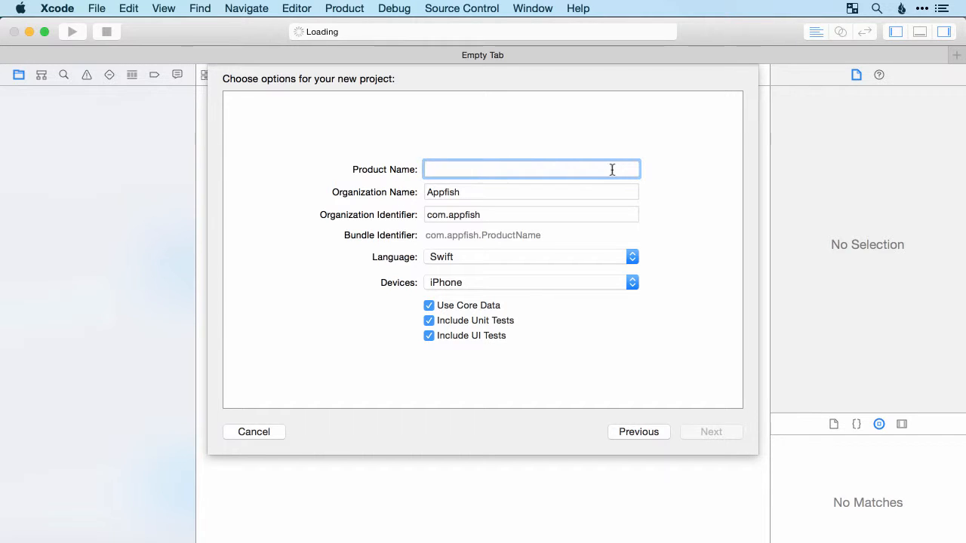
Name the product Hello World and set its target devices to iPhone
type("Hell")
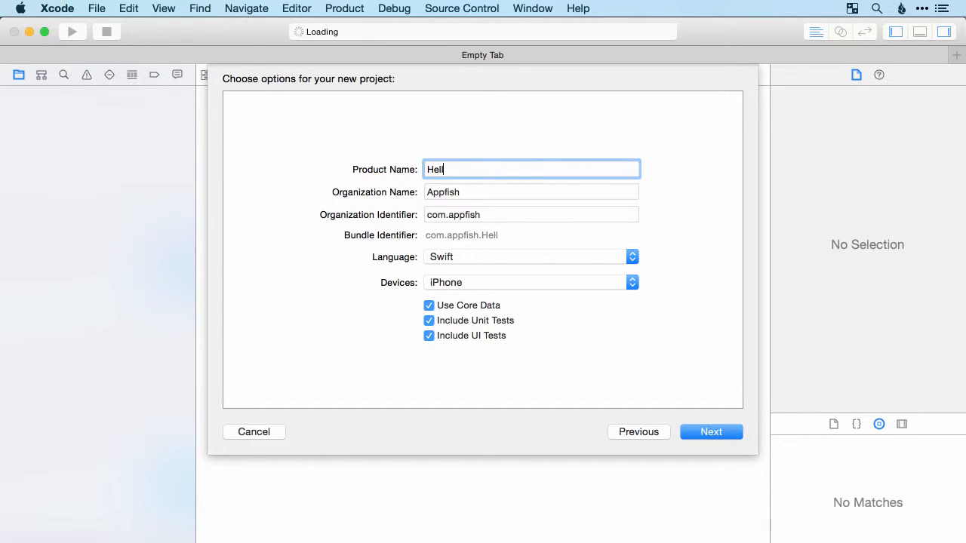
type("o World")
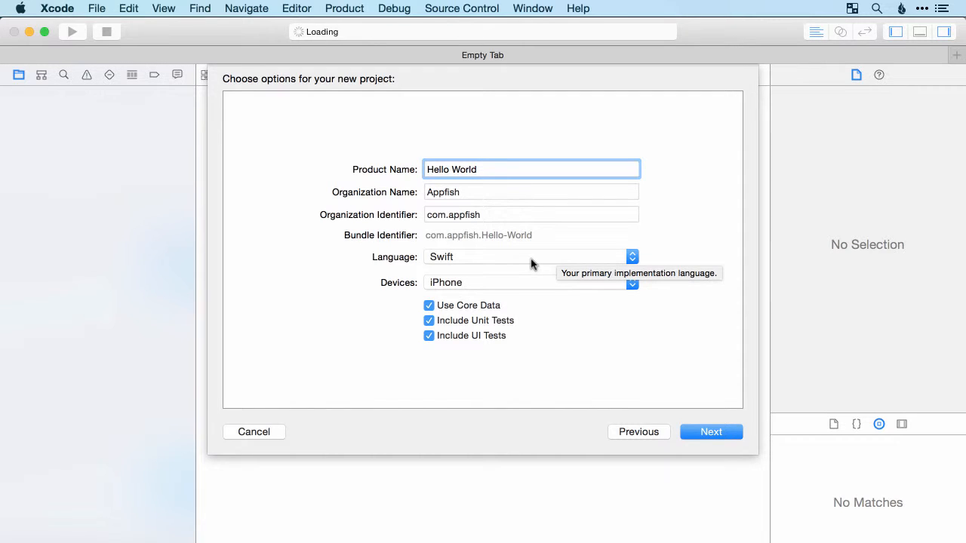
left_click(511, 284)
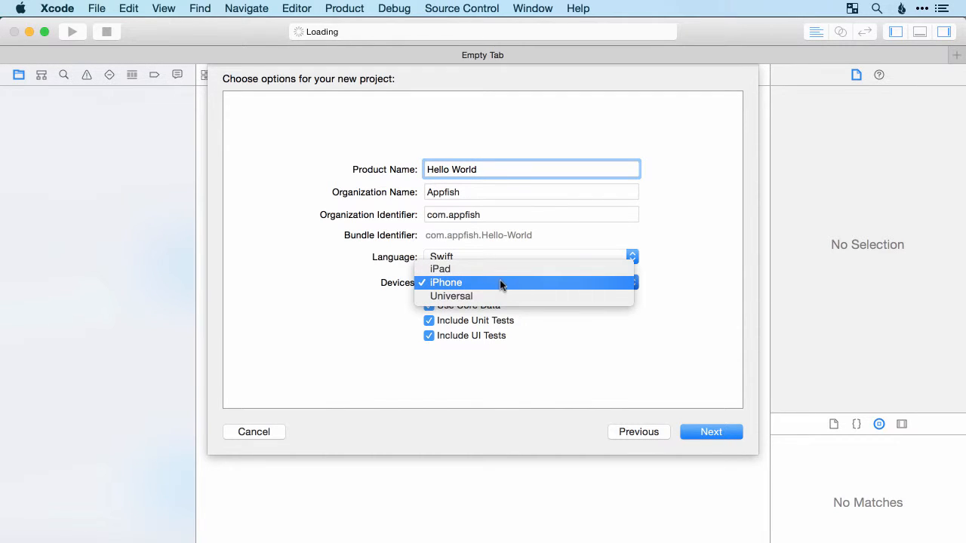
left_click(455, 301)
left_click(469, 285)
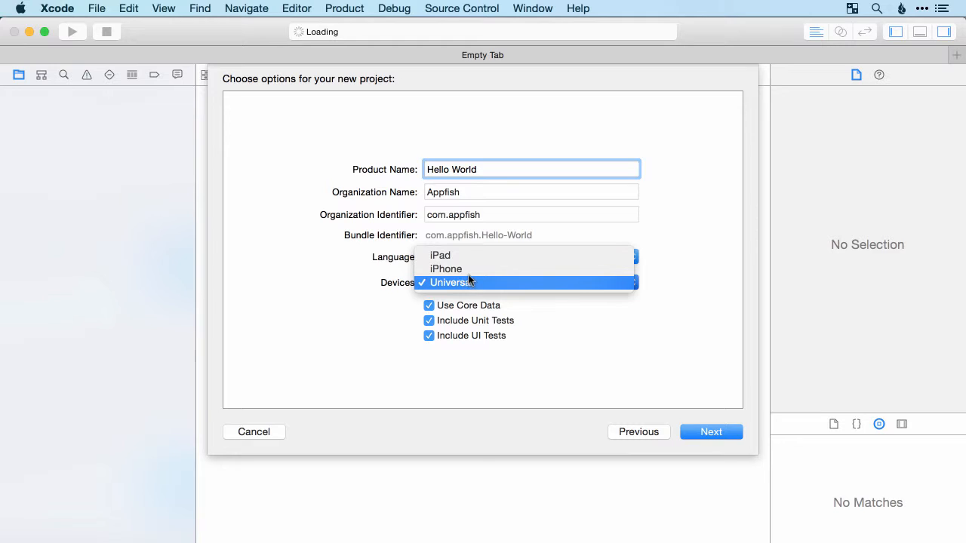
left_click(466, 270)
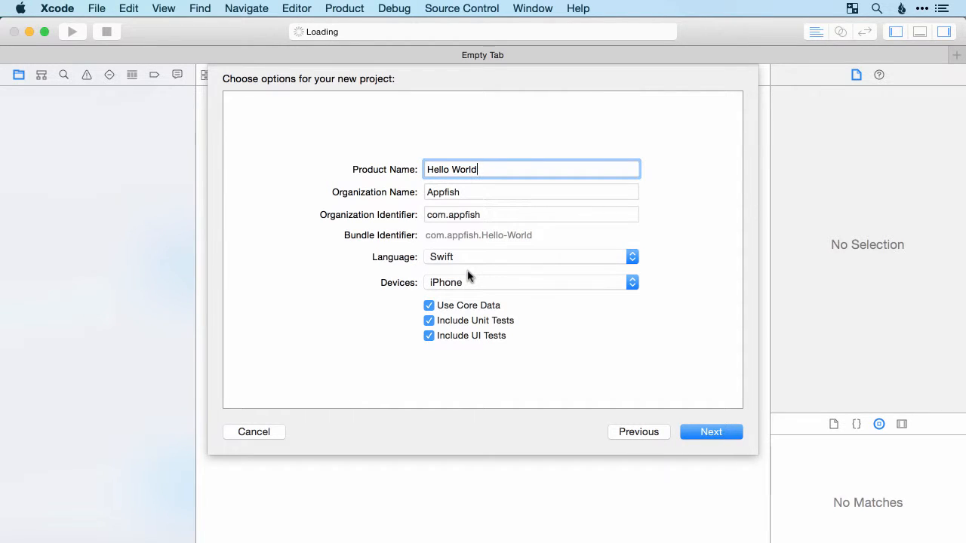
Turn off Core Data, unit tests and UI tests, and create the project on the Desktop
left_click(430, 306)
left_click(430, 321)
left_click(430, 337)
left_click(713, 436)
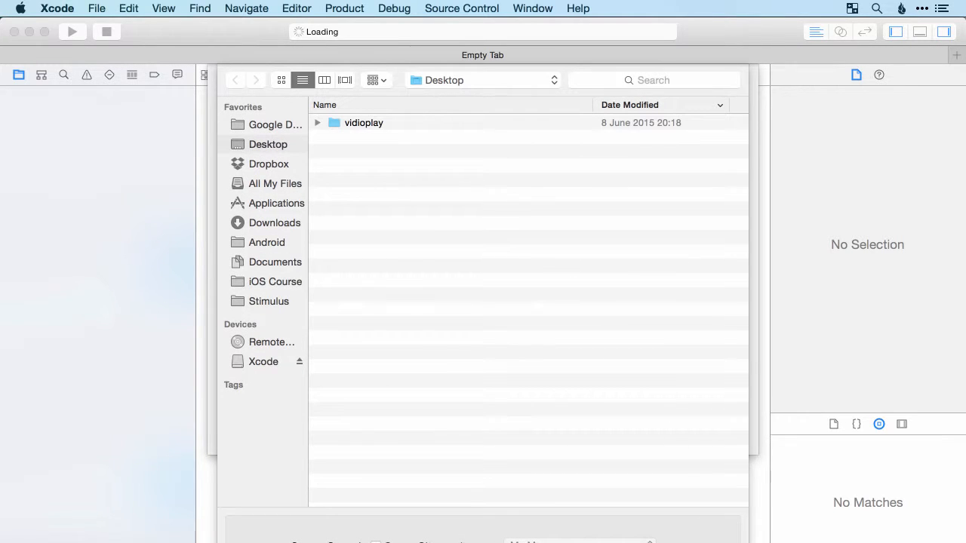
key("Return")
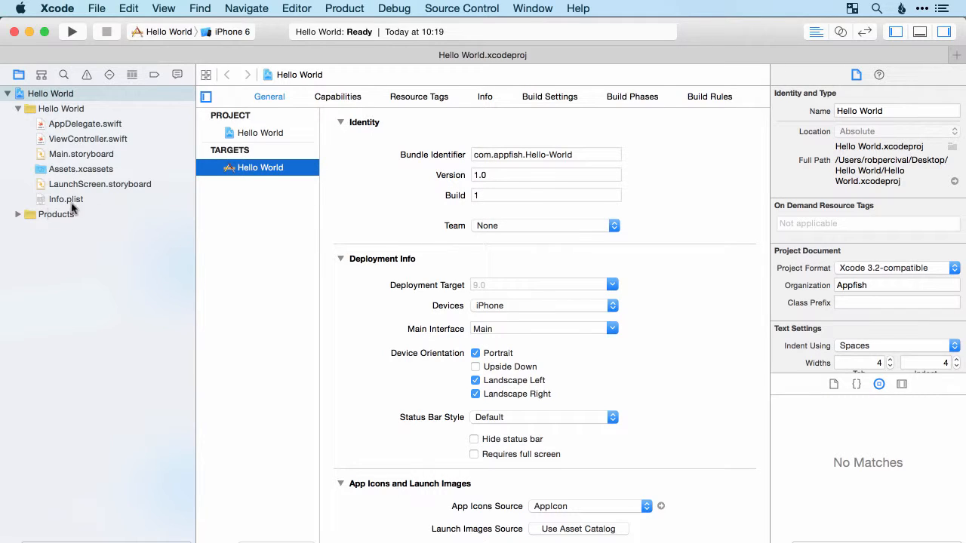
Look through the symbol, find, issue, test, debug, breakpoint and report navigators, and return to the project file list
left_click(41, 76)
left_click(63, 76)
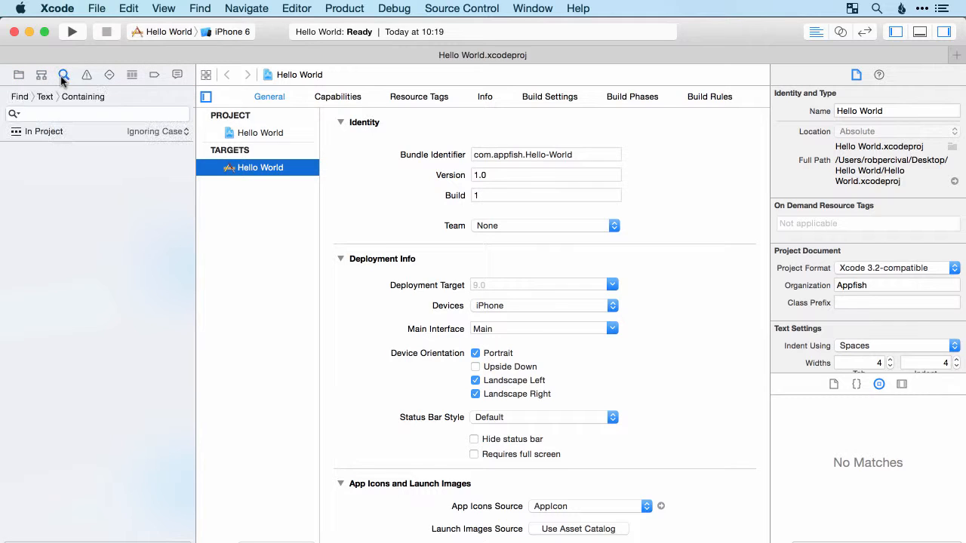
left_click(88, 76)
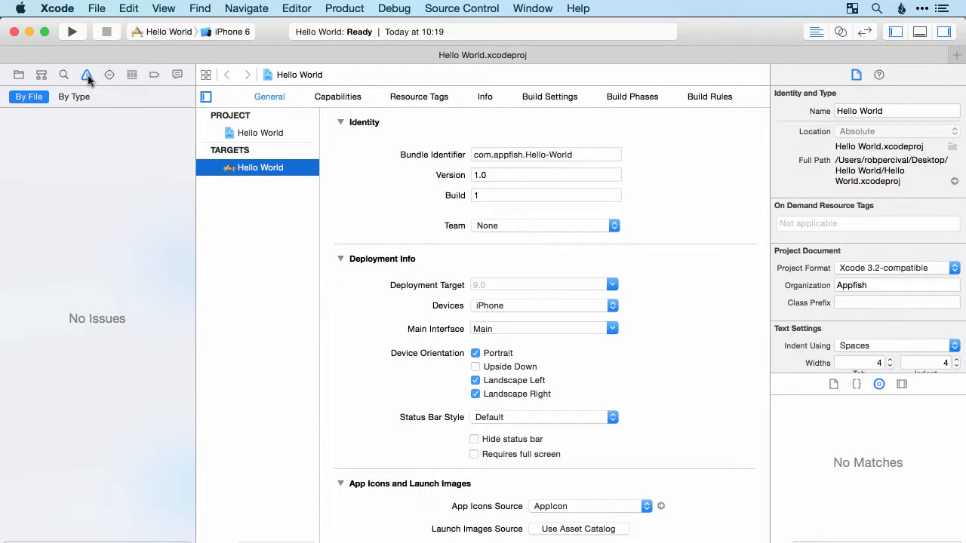
left_click(109, 76)
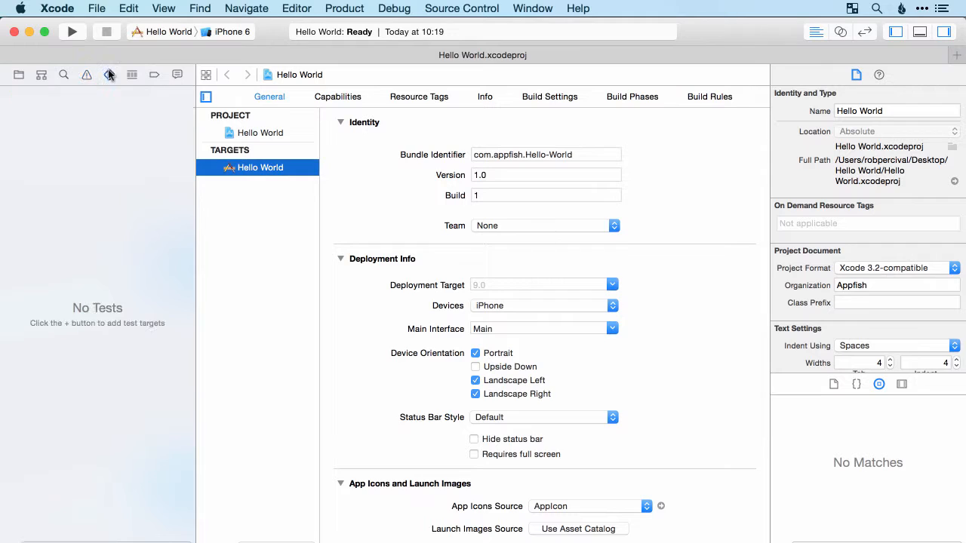
left_click(130, 75)
left_click(155, 76)
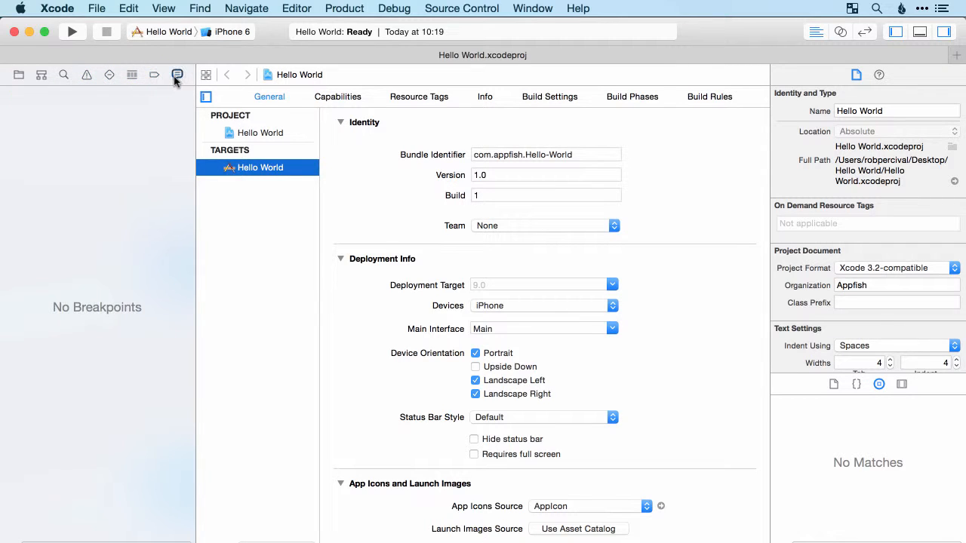
left_click(176, 75)
left_click(18, 77)
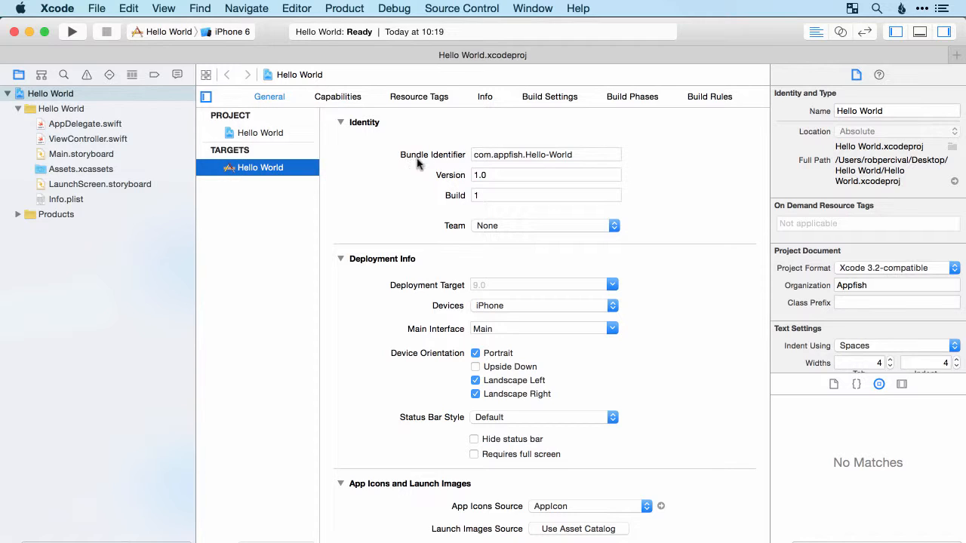
Examine the Hello World target's general settings, including its device options, and the project's identity, text and source control details
left_click(473, 155)
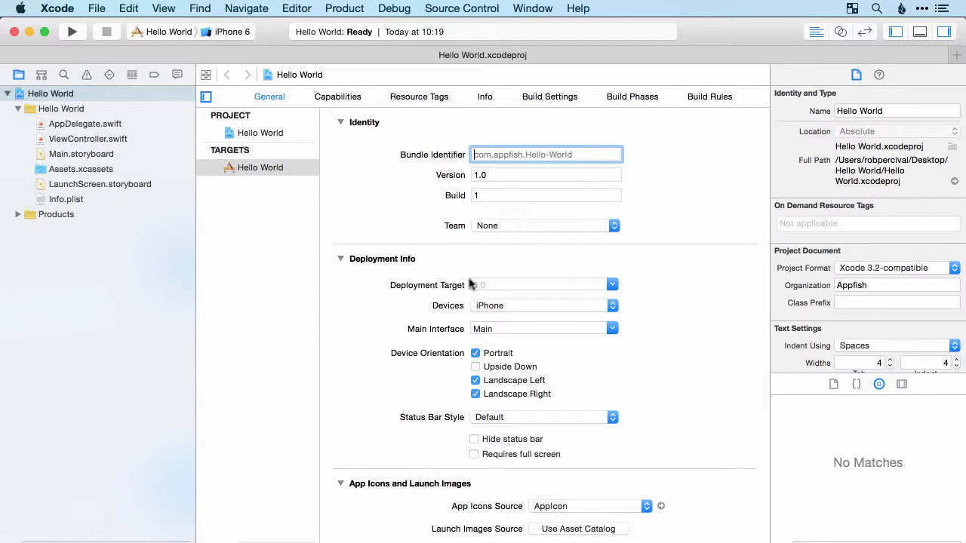
left_click(507, 305)
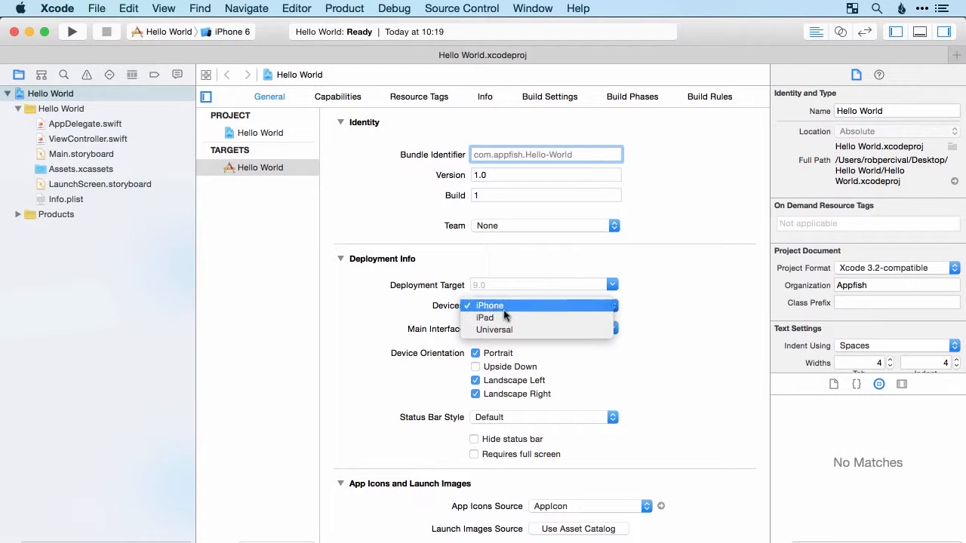
left_click(507, 306)
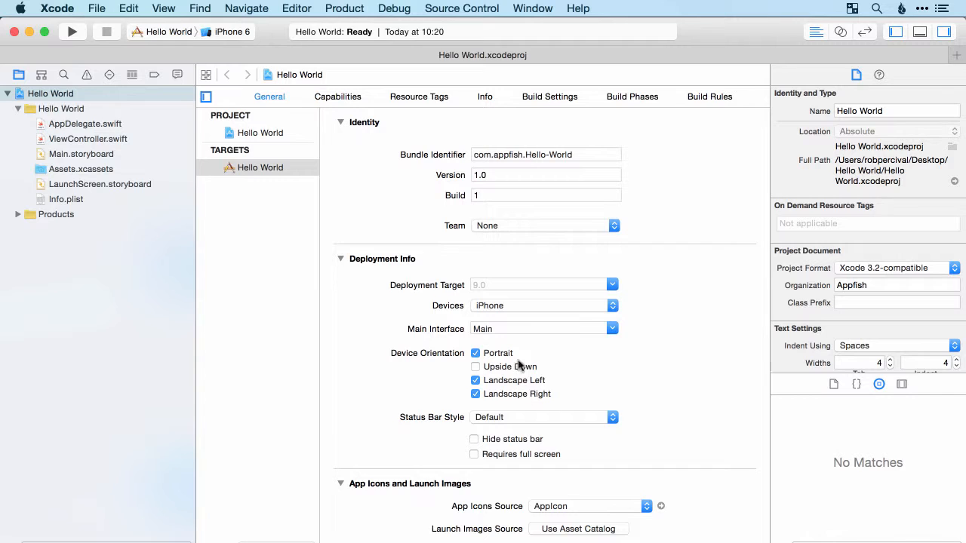
scroll(654, 392, "down", 5)
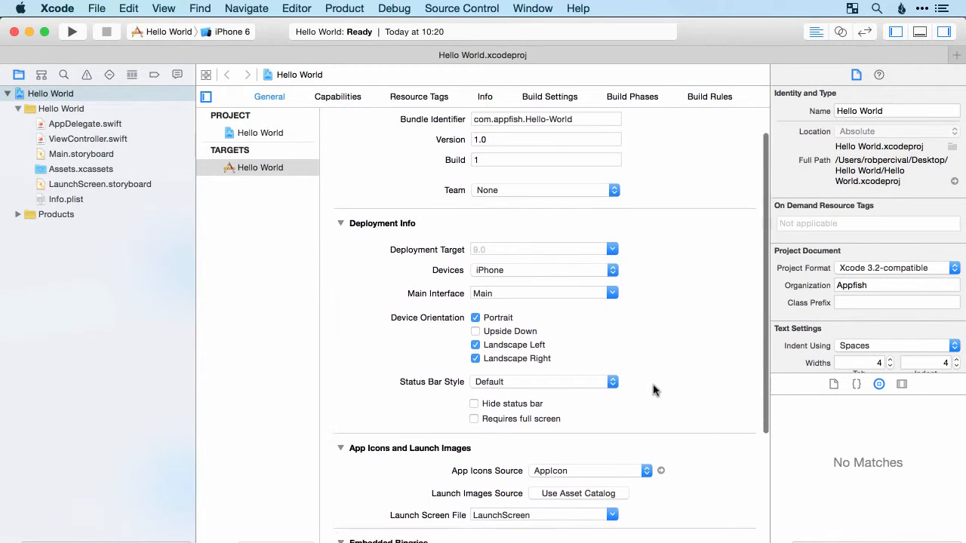
scroll(653, 392, "down", 2)
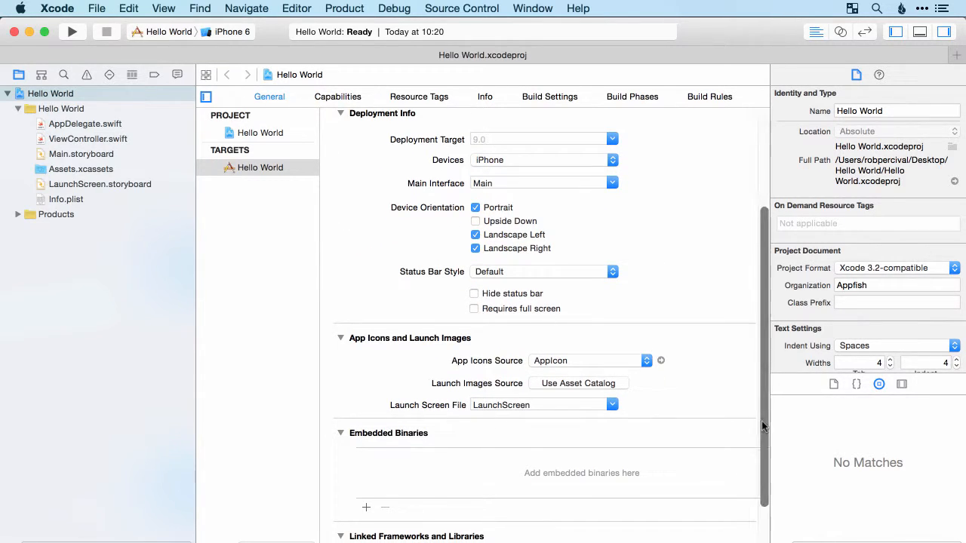
scroll(653, 429, "down", 1)
scroll(653, 428, "up", 8)
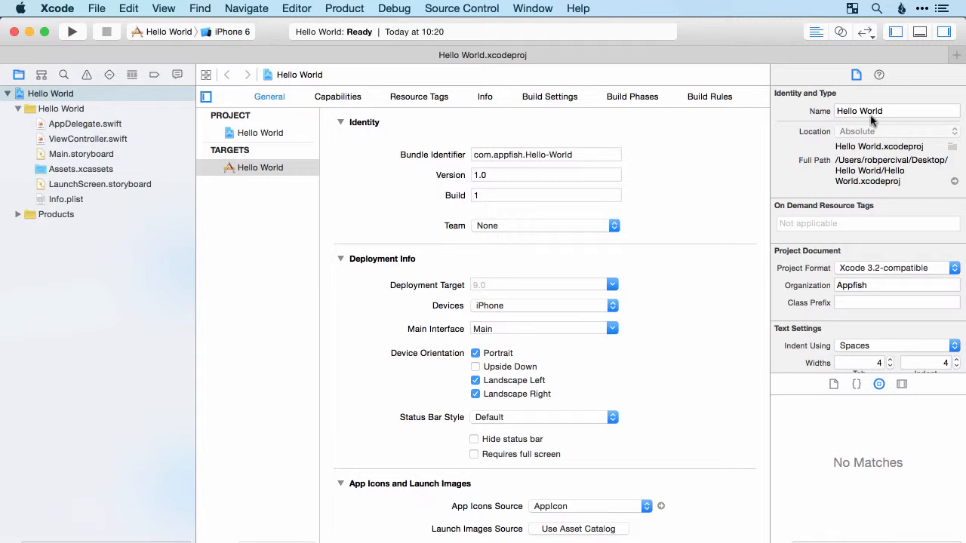
scroll(834, 306, "down", 3)
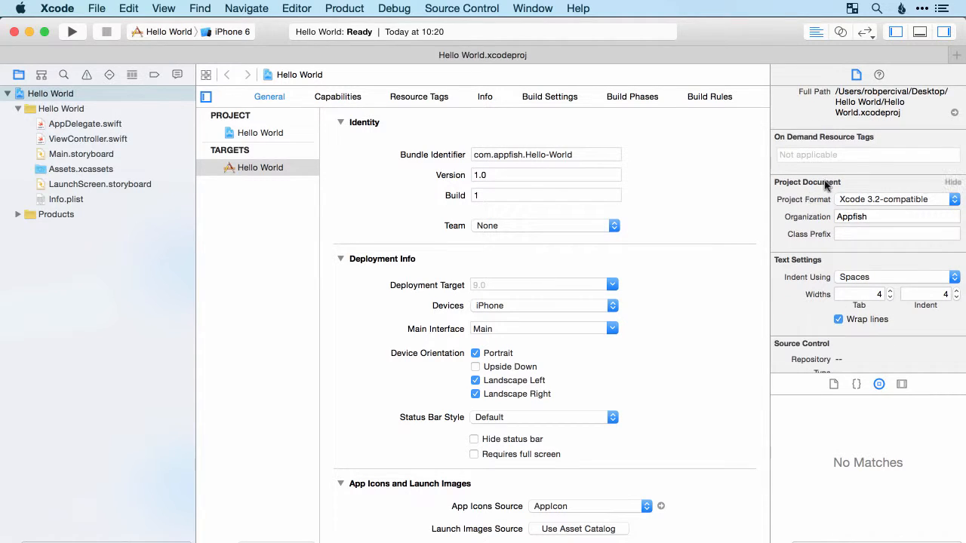
scroll(830, 182, "down", 4)
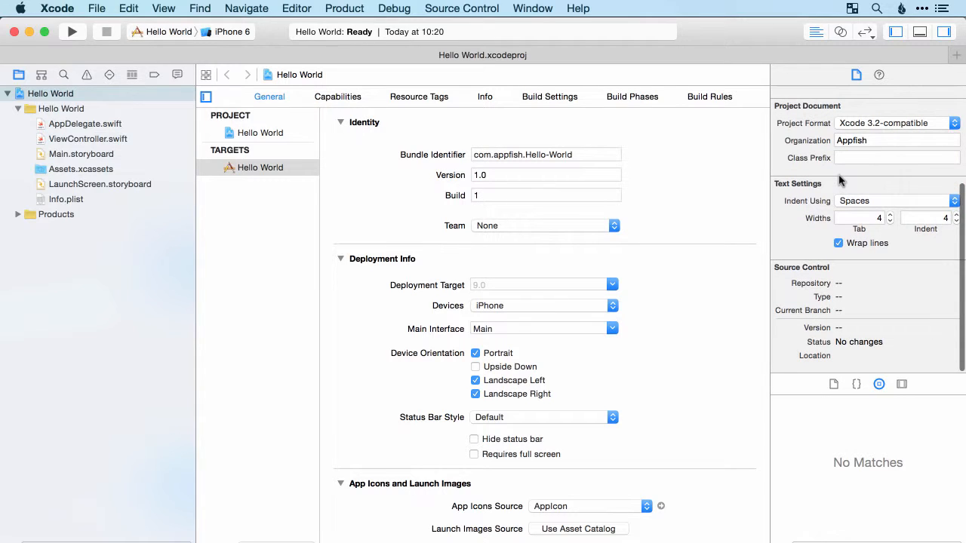
scroll(867, 184, "up", 6)
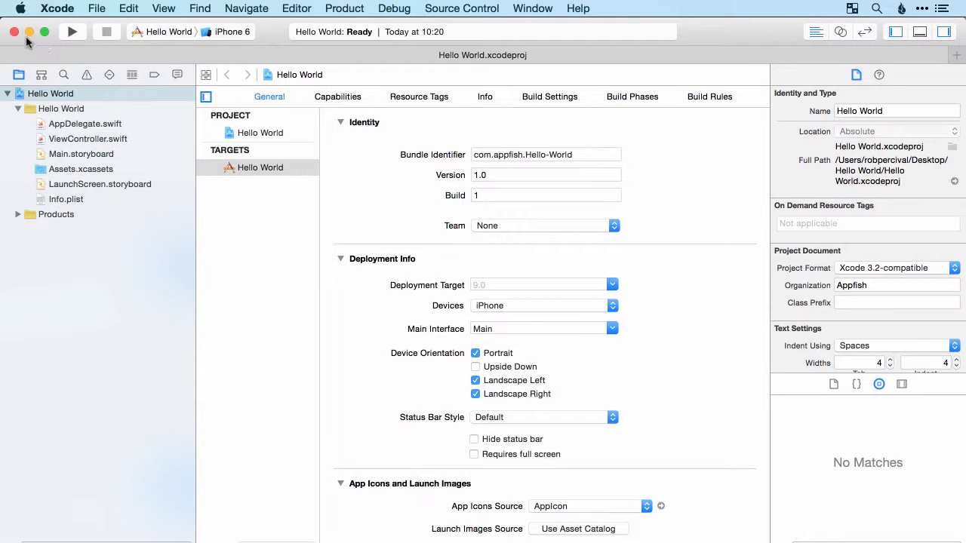
Build and run the Hello World app with iPhone 6 as the simulator device
left_click(70, 34)
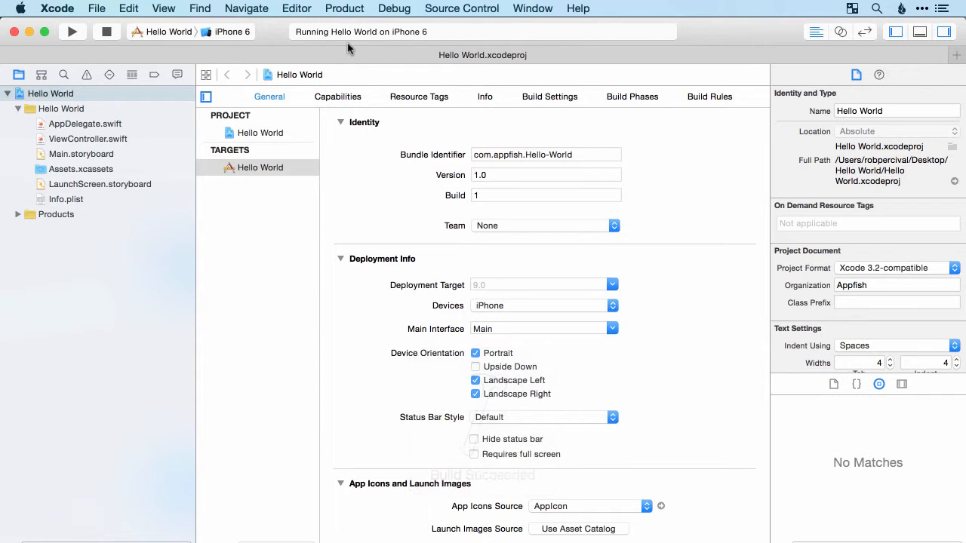
left_click(227, 34)
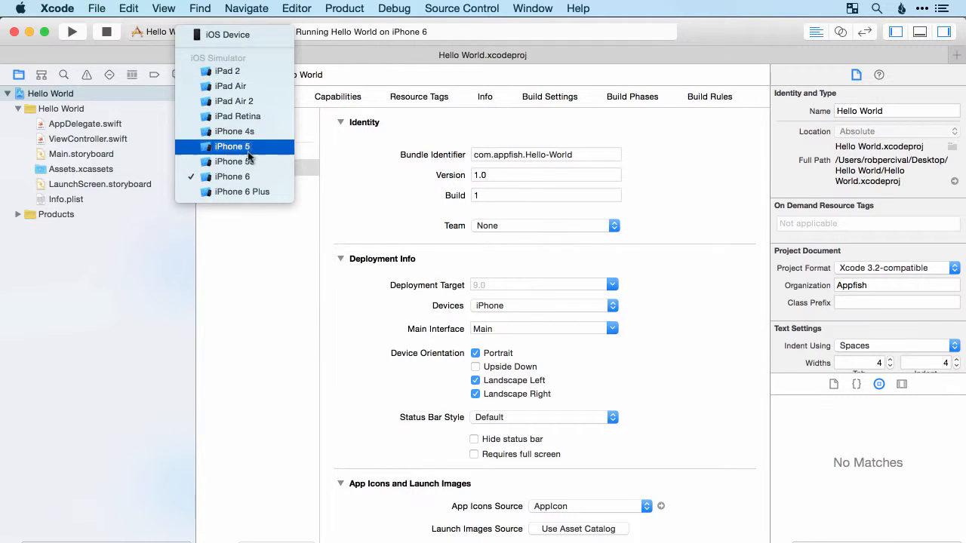
left_click(249, 178)
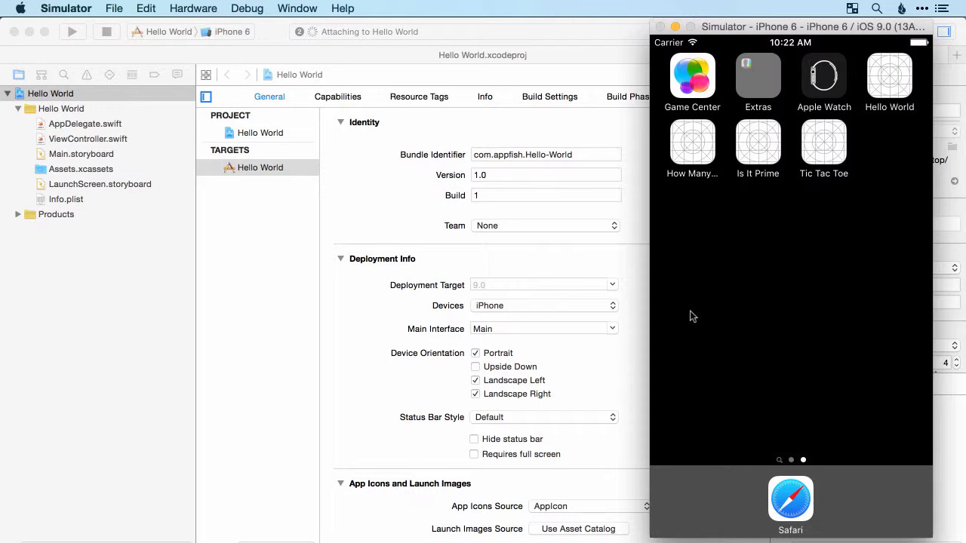
Browse the simulated iPhone's home screens, open Photos and look through its moments
left_click_drag(879, 317, 897, 317)
left_click_drag(838, 317, 916, 317)
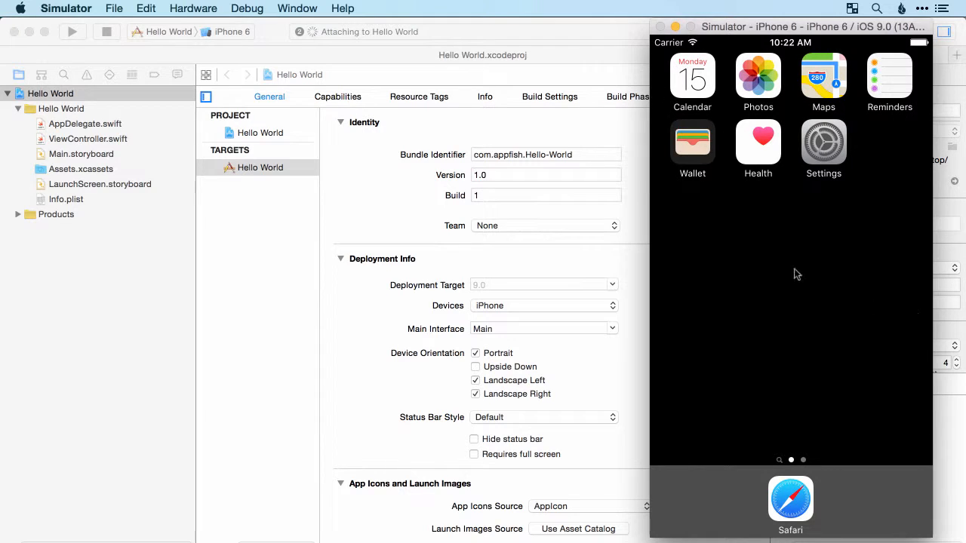
left_click(763, 77)
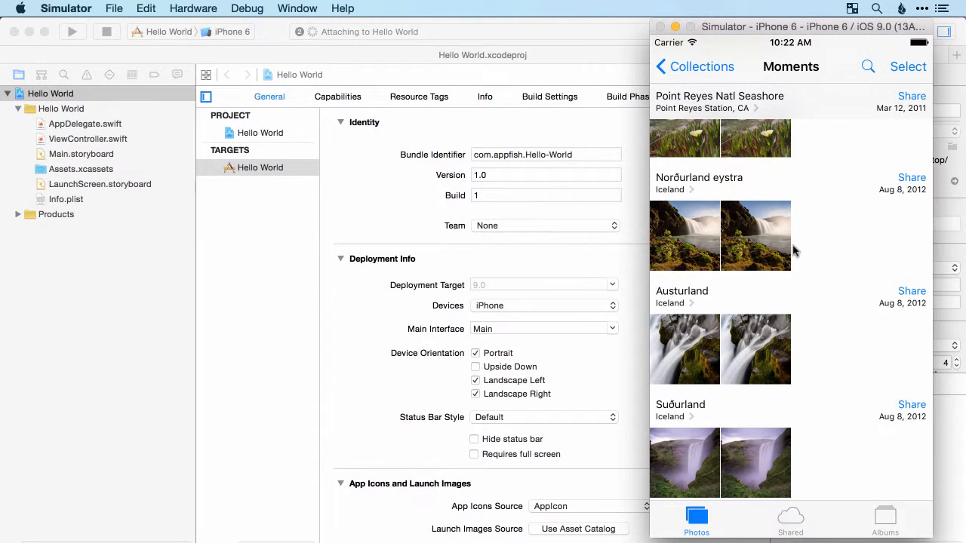
left_click_drag(822, 400, 827, 319)
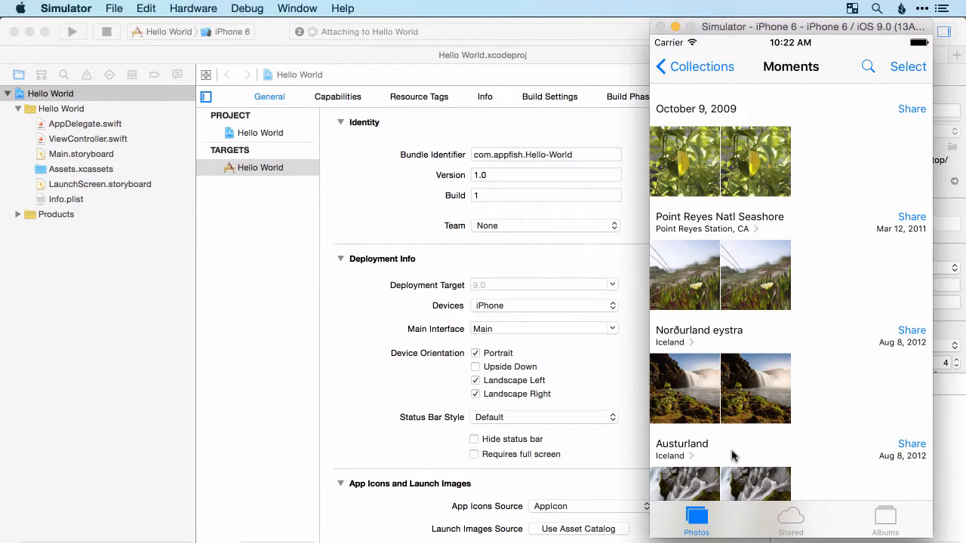
Rotate the simulated iPhone left and back right, and return it to the home screen
left_click(195, 9)
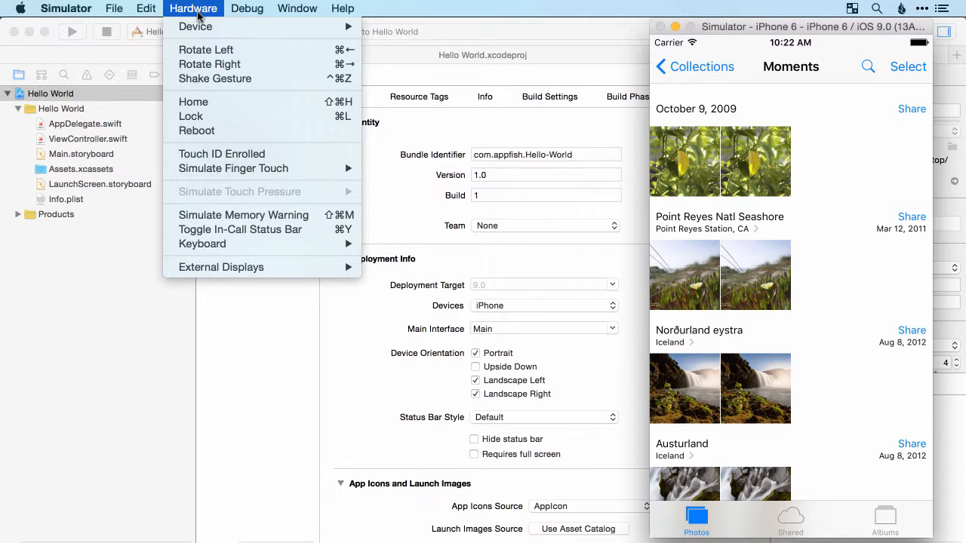
left_click(215, 53)
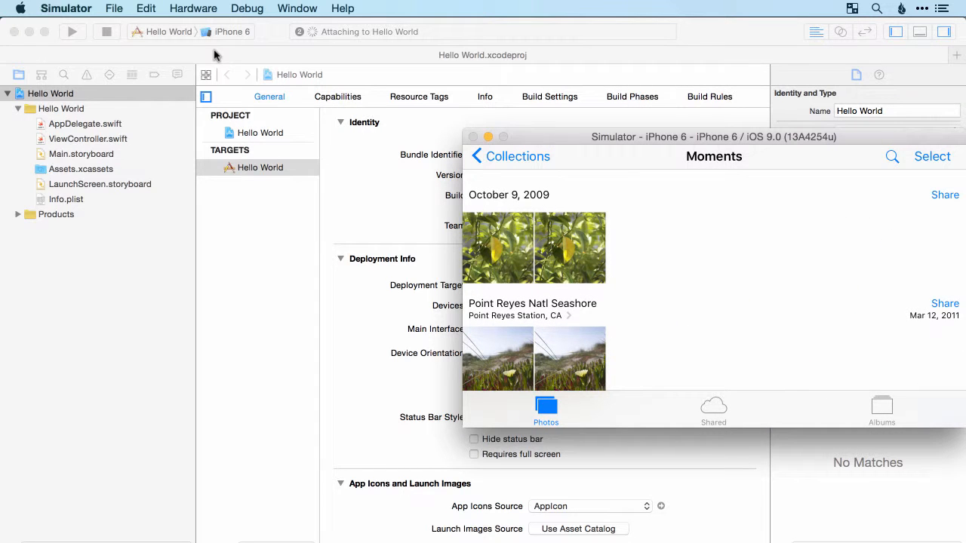
left_click(203, 10)
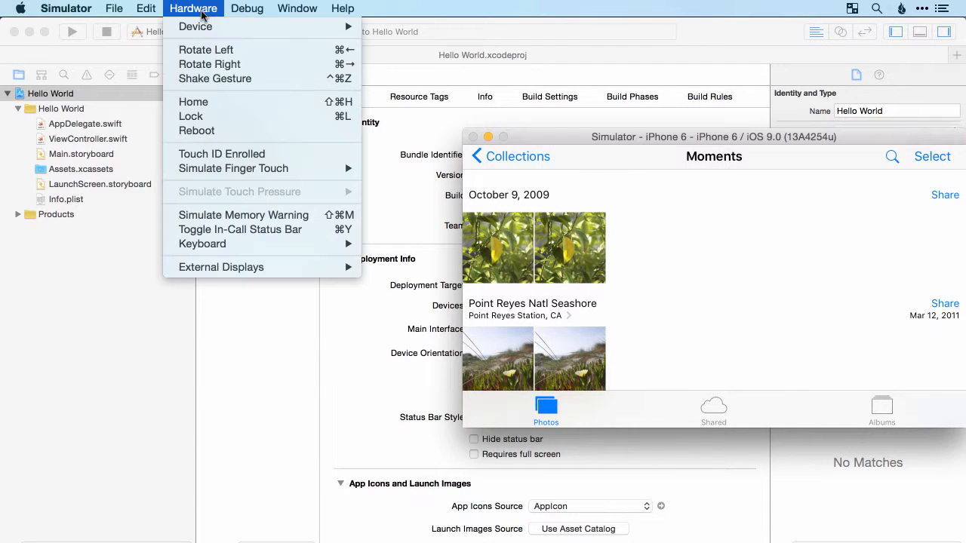
left_click(211, 65)
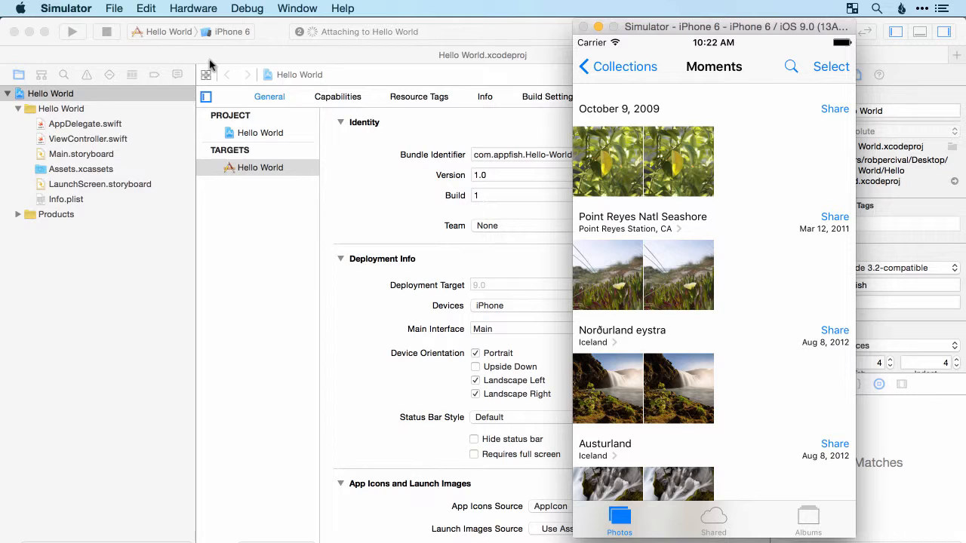
left_click(198, 9)
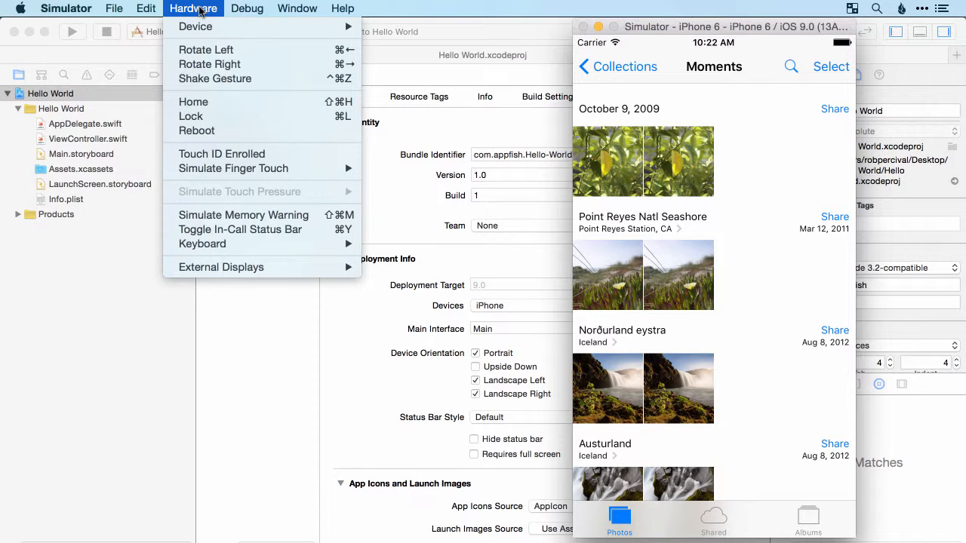
left_click(198, 102)
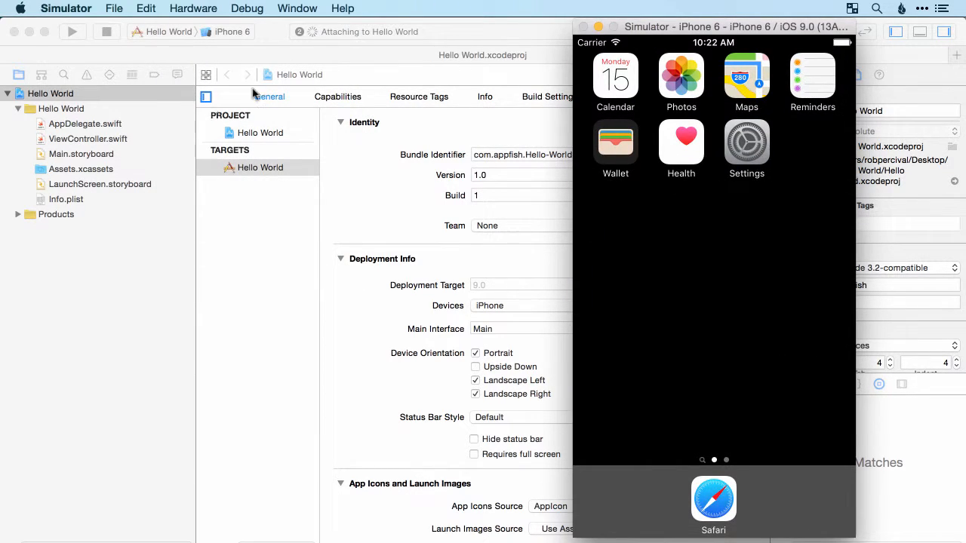
Open Settings on the simulated iPhone and look through the available options
left_click(747, 155)
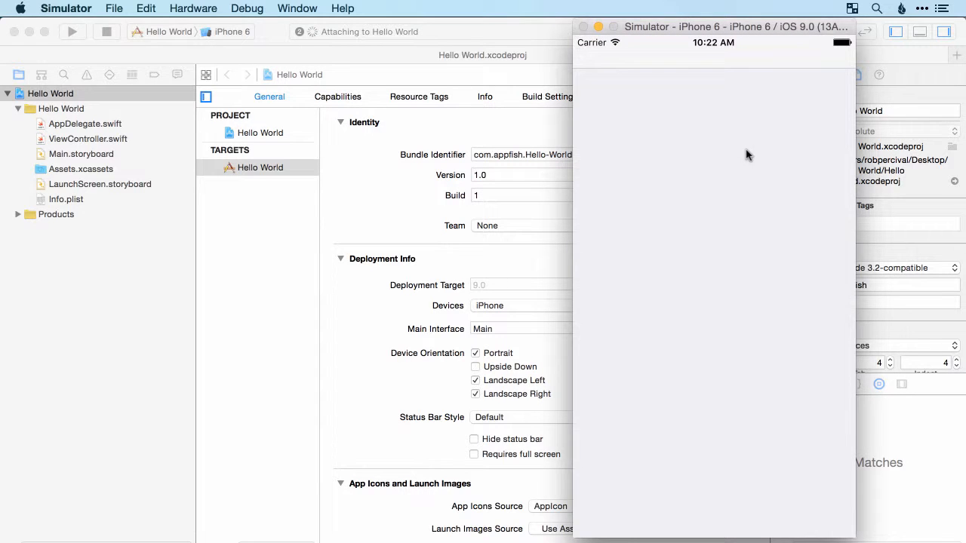
left_click_drag(750, 365, 749, 213)
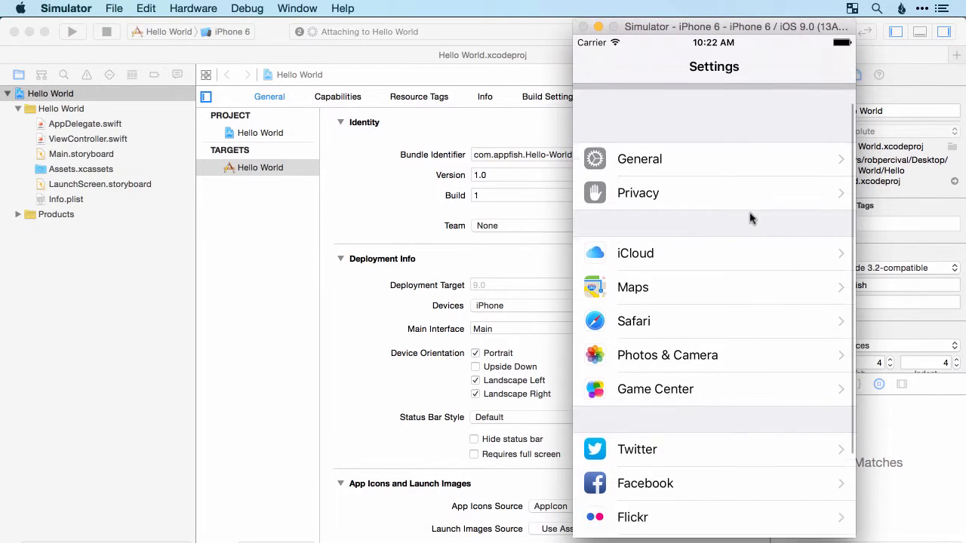
left_click_drag(750, 366, 750, 500)
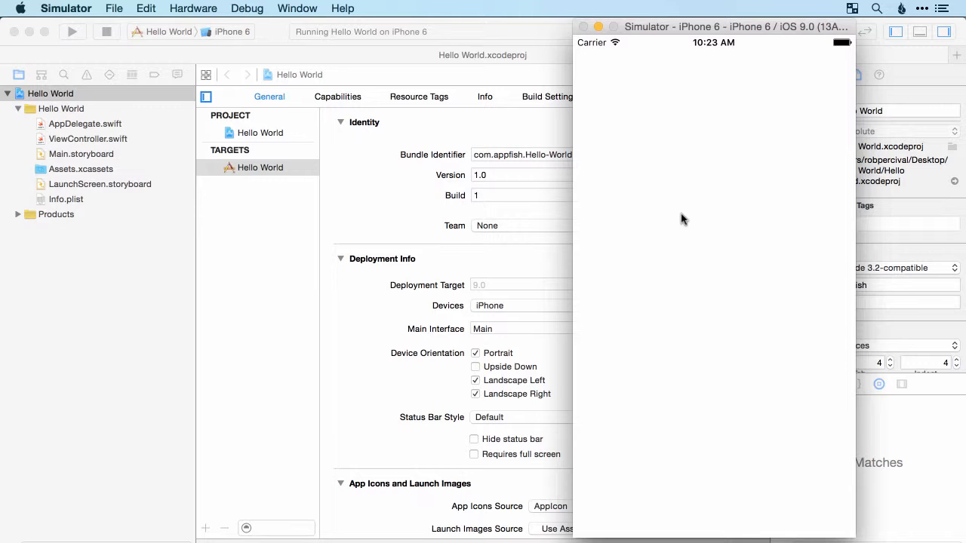
Switch back to Xcode and check the list of available simulator devices, keeping iPhone 6
left_click(396, 154)
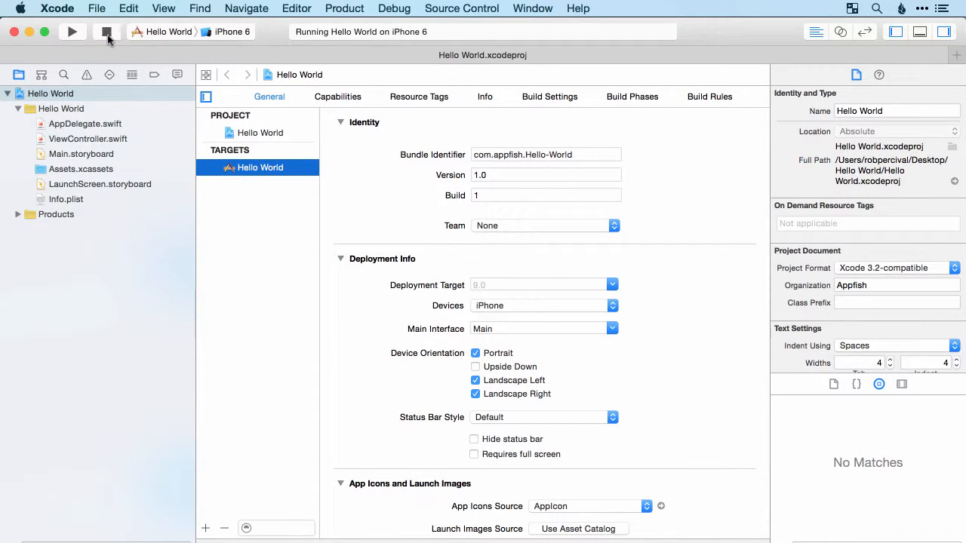
left_click(229, 34)
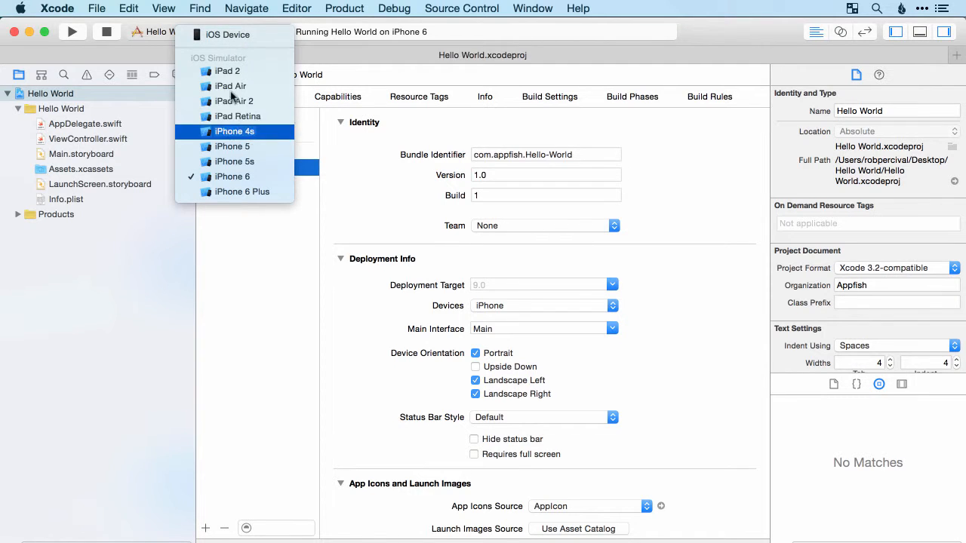
left_click(159, 34)
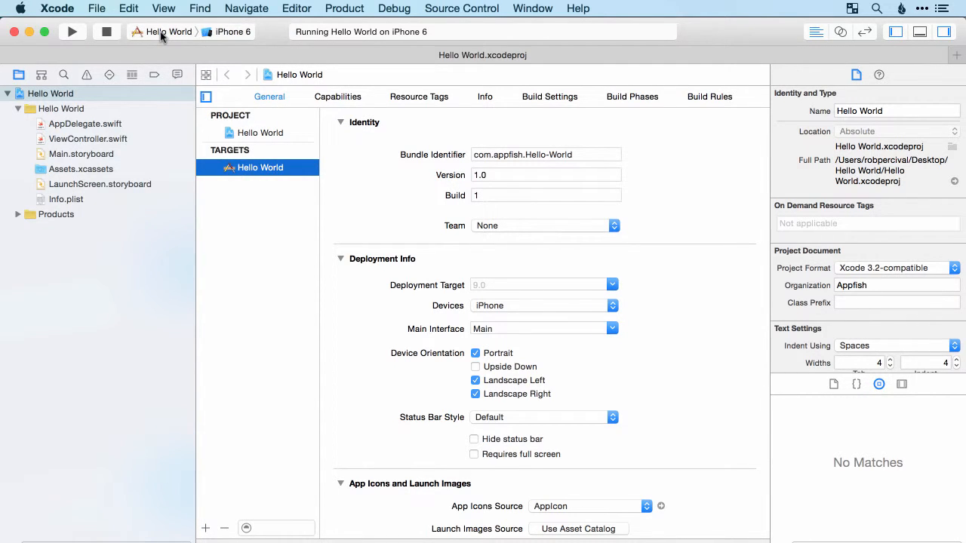
Preview the assistant editor, return to the standard editor, and toggle the navigator area off and on
left_click(839, 32)
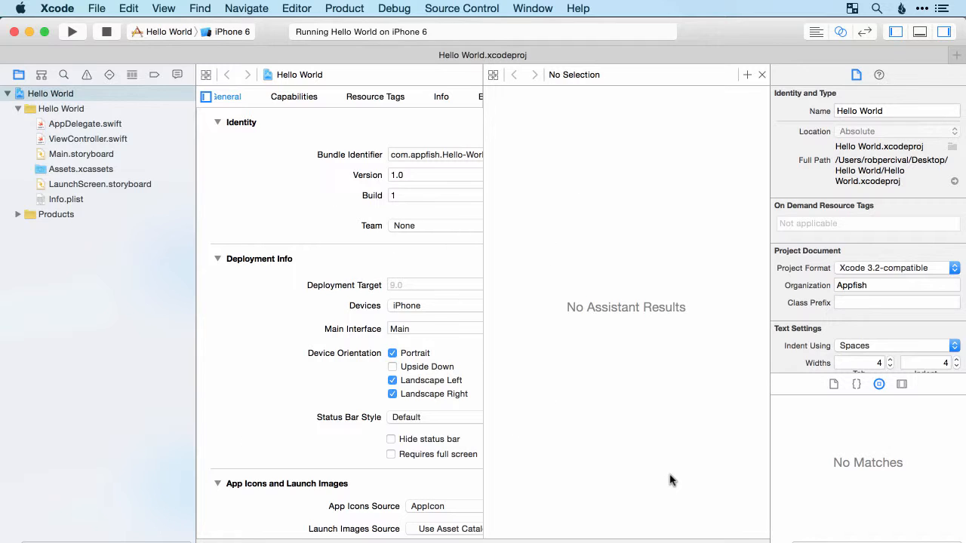
left_click(818, 33)
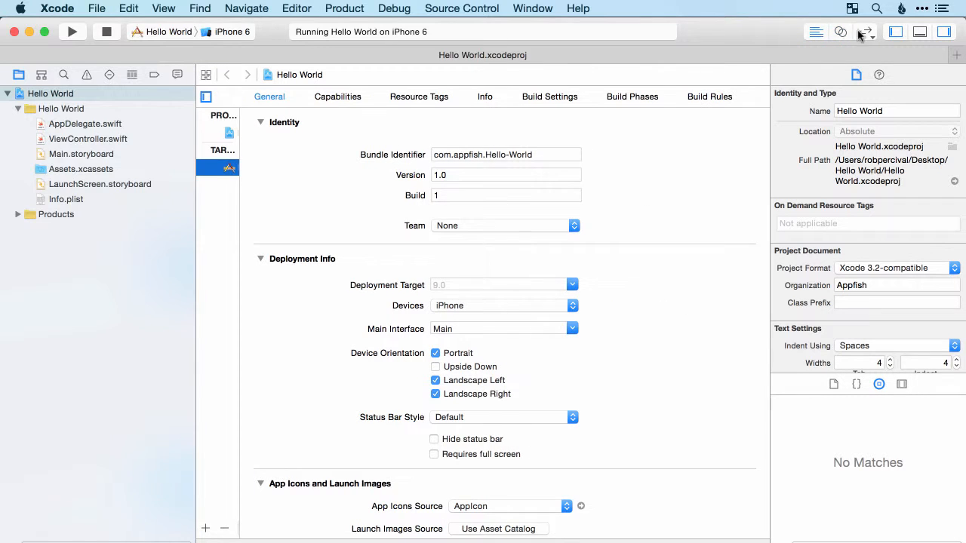
left_click(896, 33)
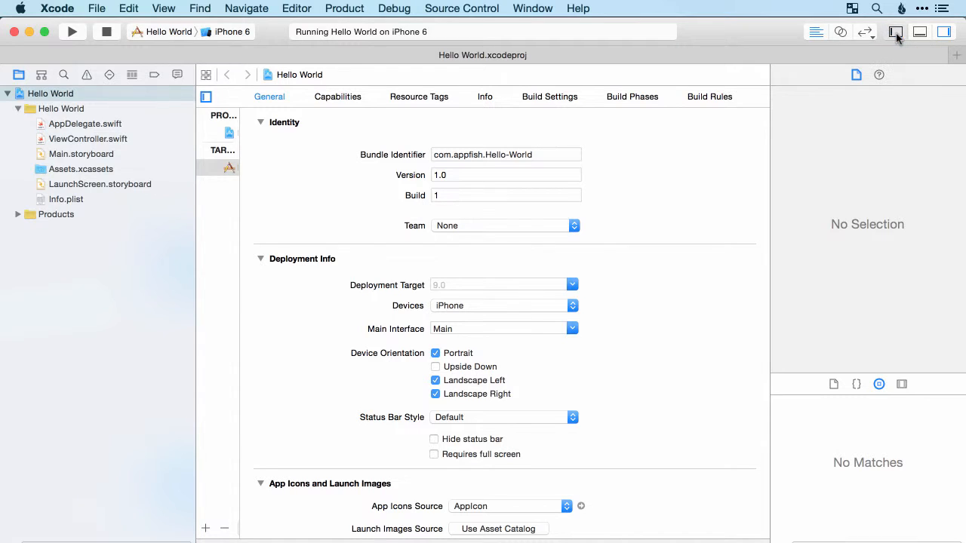
left_click(896, 33)
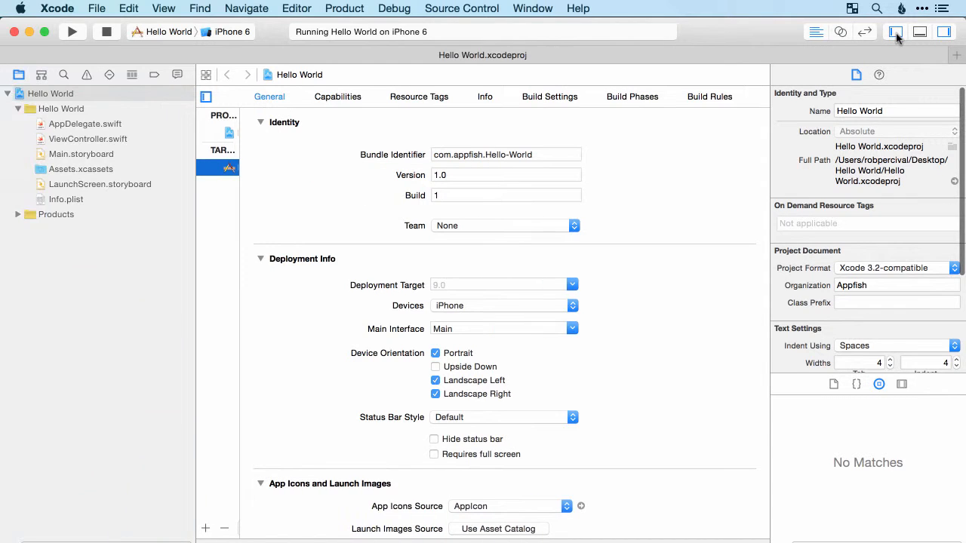
left_click(896, 33)
left_click(896, 33)
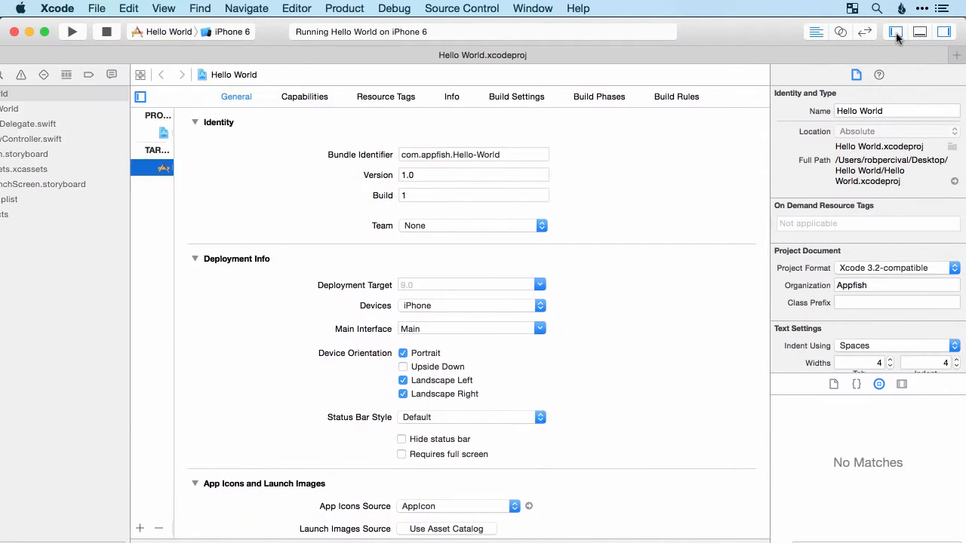
Hide and restore the utilities area, and briefly show the debug area
left_click(944, 32)
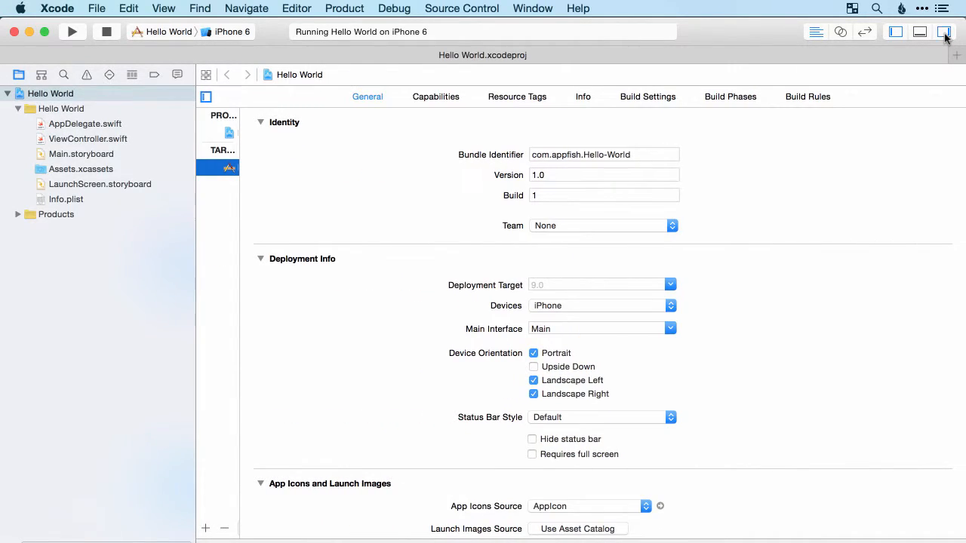
left_click(944, 32)
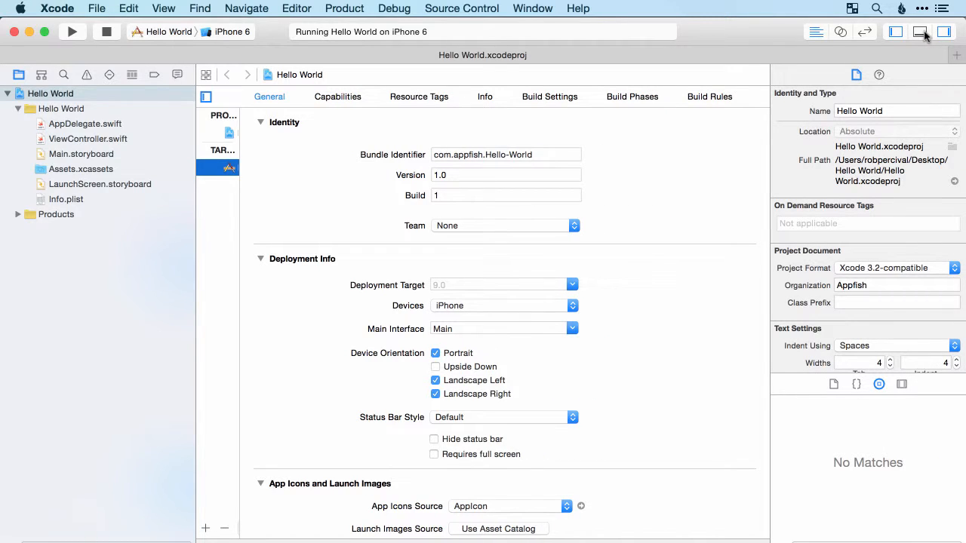
left_click(925, 35)
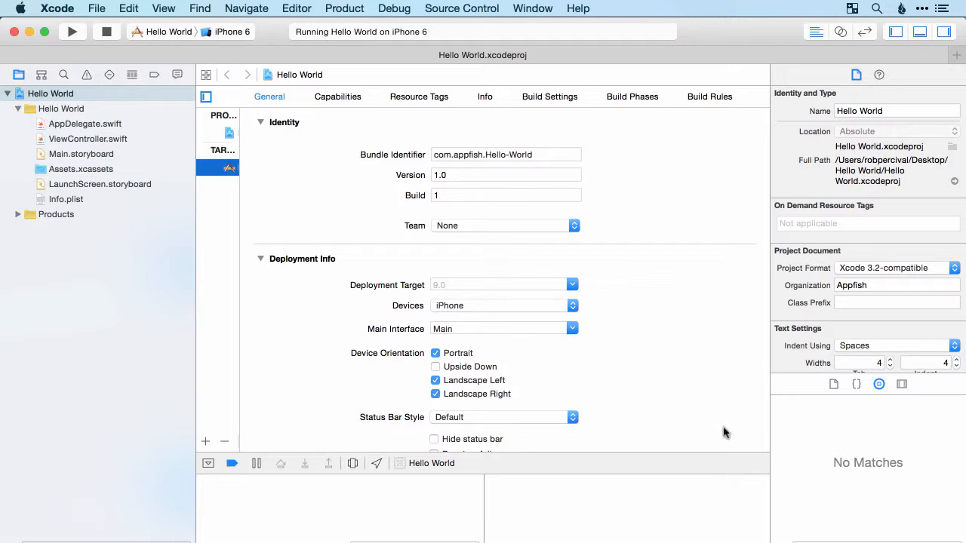
left_click(919, 34)
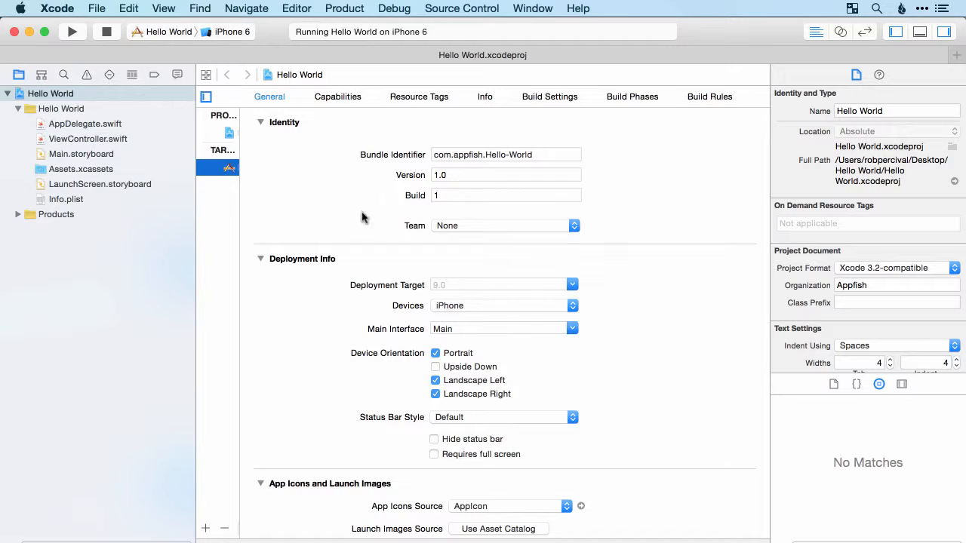
Open Main.storyboard and select its View Controller to see its attributes
left_click(82, 153)
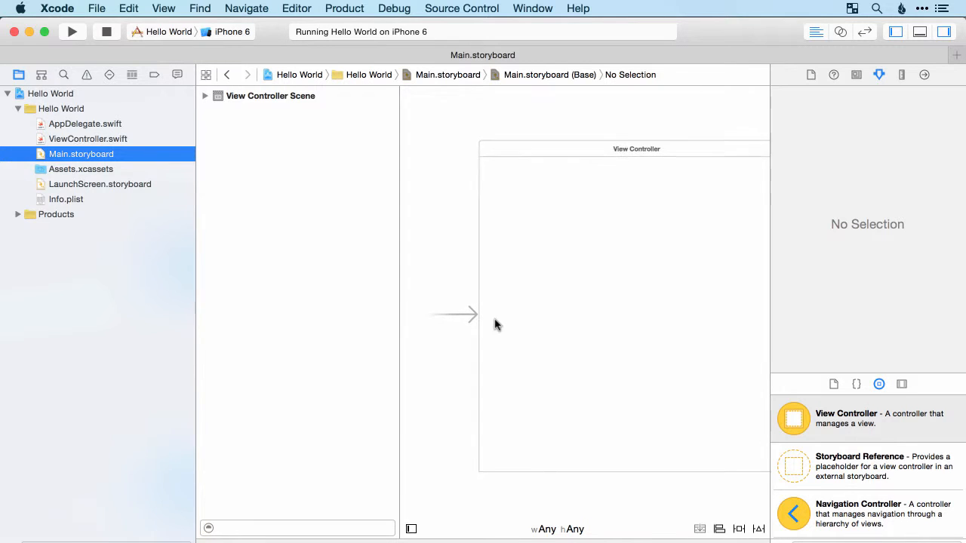
scroll(608, 325, "right", 2)
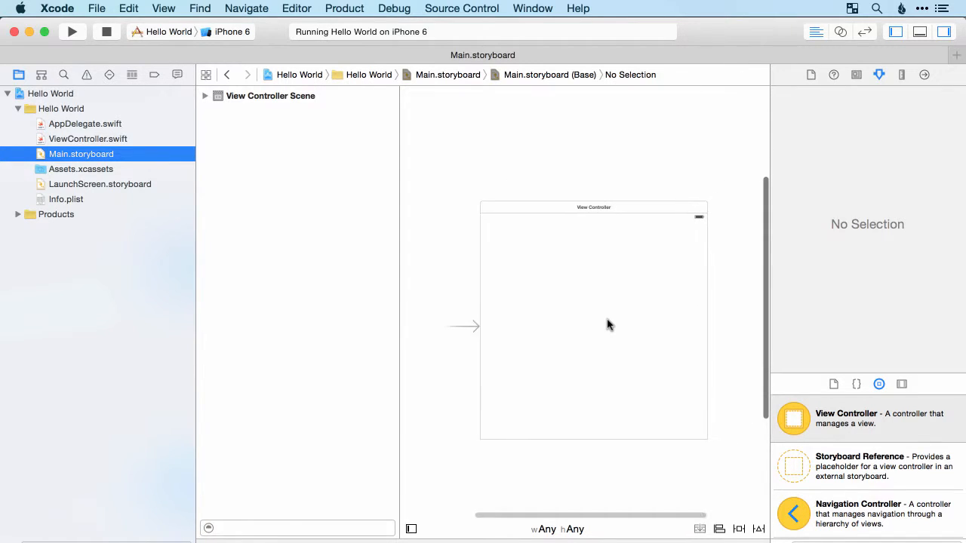
scroll(608, 325, "down", 1)
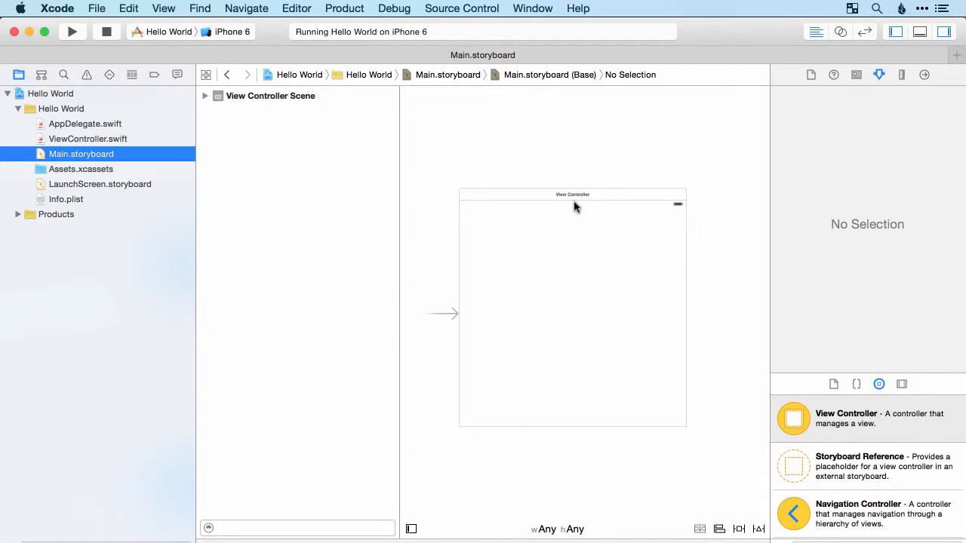
left_click(575, 247)
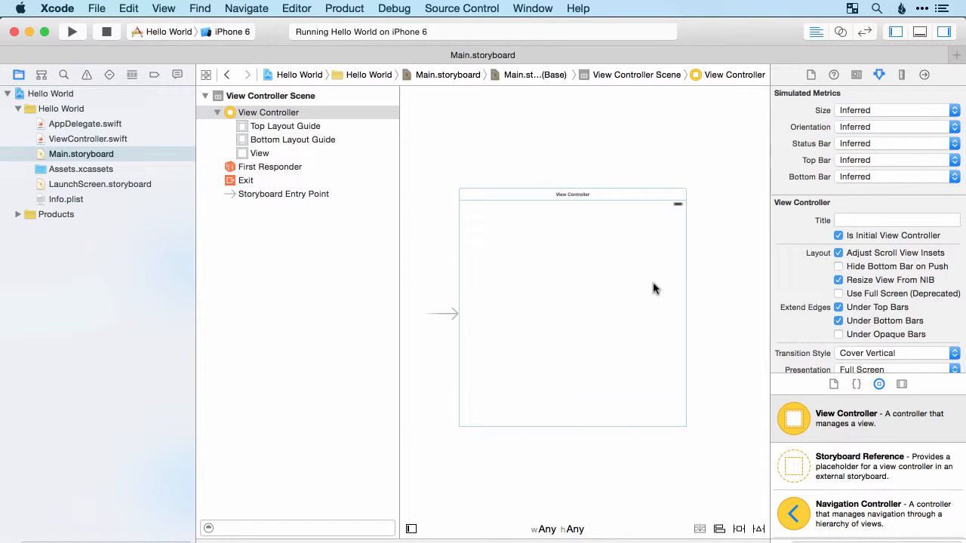
scroll(554, 264, "up", 2)
scroll(555, 264, "right", 2)
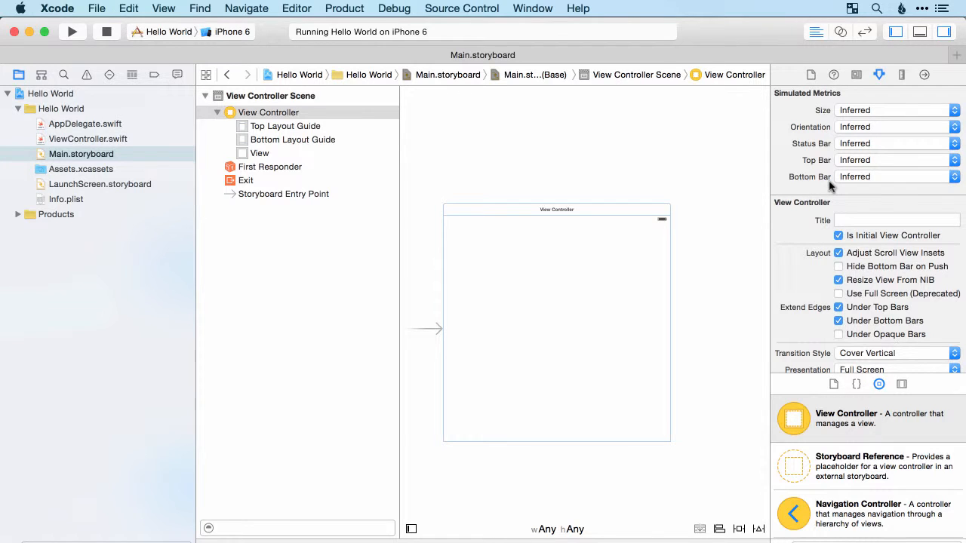
Set the View Controller's simulated size to iPhone 4.7-inch
left_click(886, 111)
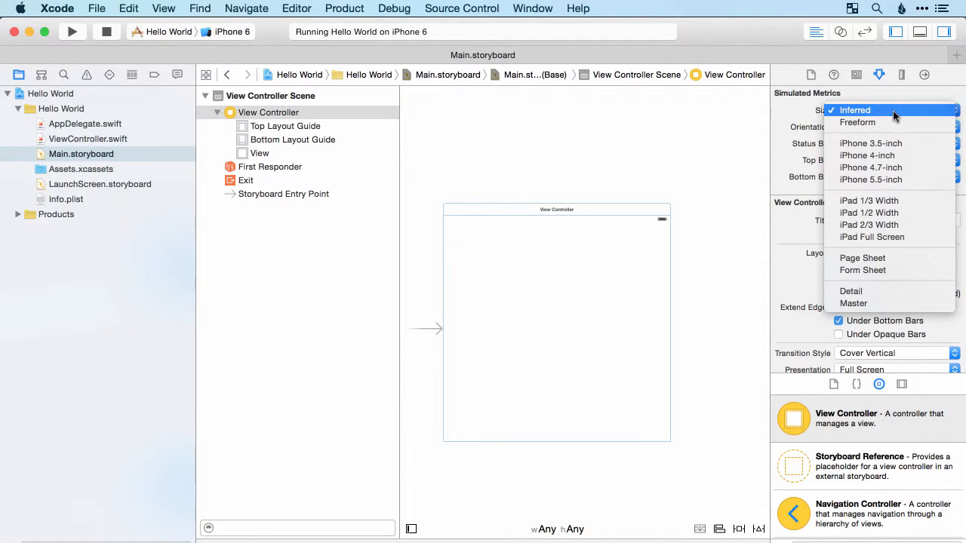
left_click(896, 172)
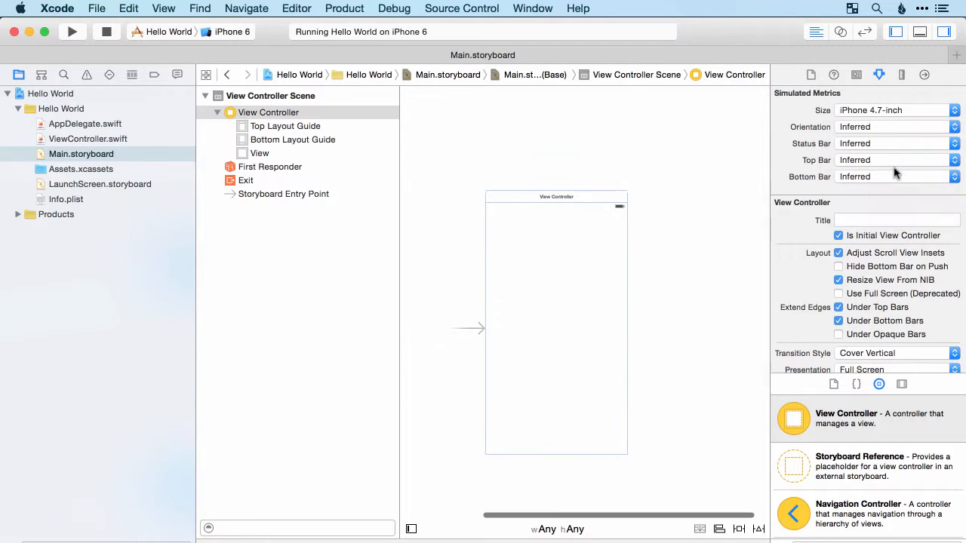
scroll(562, 329, "down", 3)
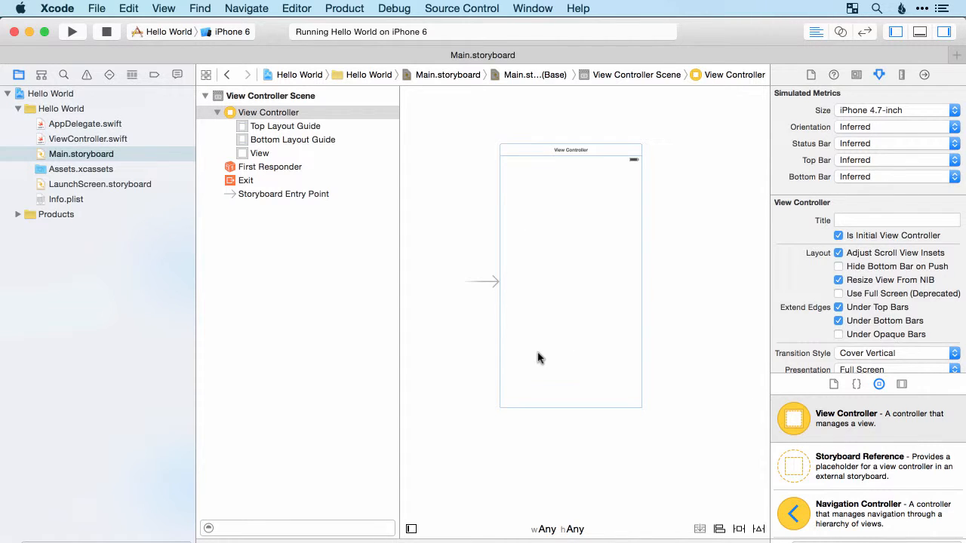
Review the View Controller's orientation options and other attributes, and open ViewController.swift to view its code
left_click(868, 127)
left_click(869, 128)
scroll(823, 190, "down", 5)
scroll(824, 190, "up", 5)
left_click(97, 141)
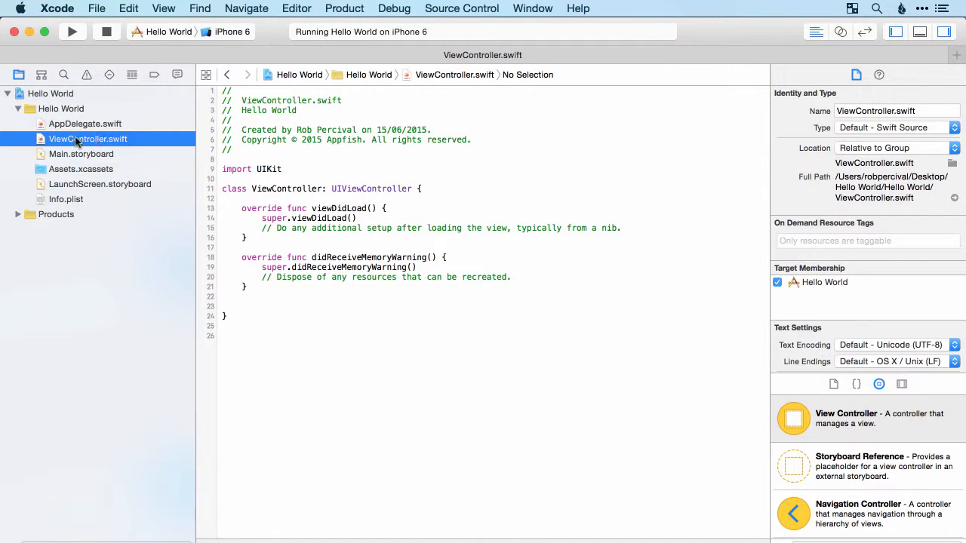